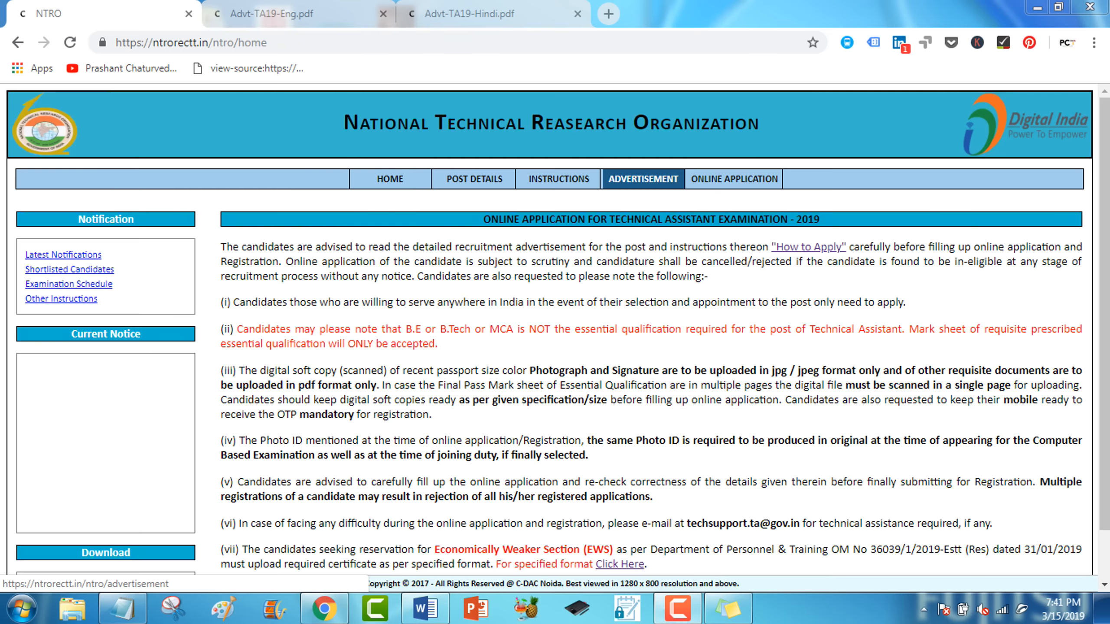
Open the NTRO site's ADVERTISEMENT page listing the Technical Assistant advertisements.
left_click(643, 179)
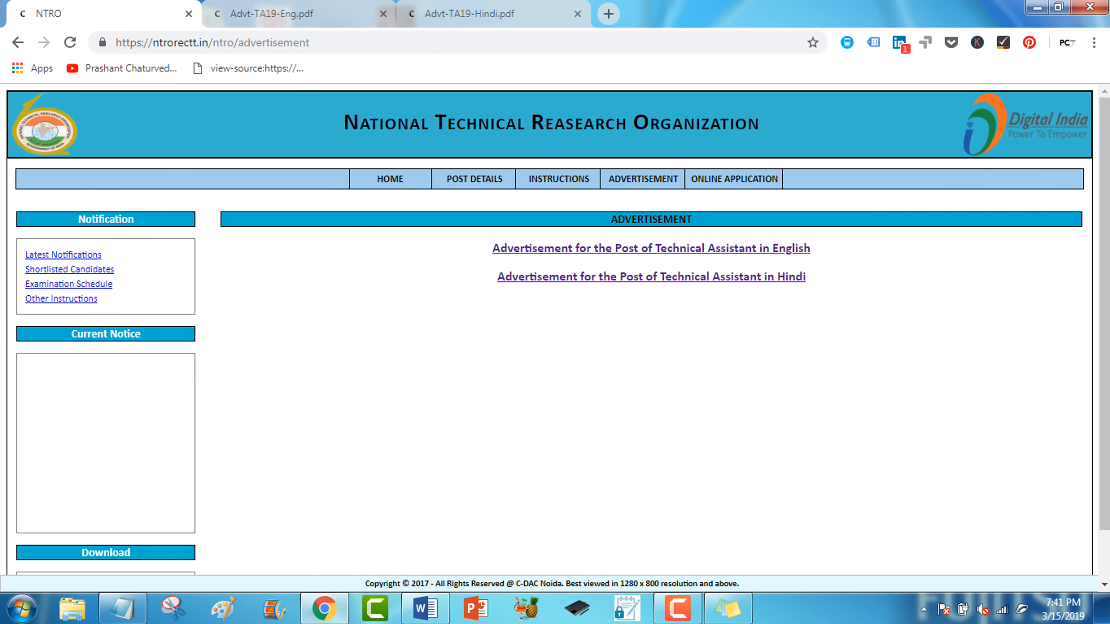
In the English advertisement PDF, highlight the General Instructions heading and item (vii) on BE/B.Tech/MCA.
left_click(279, 13)
scroll(568, 358, "down", 1)
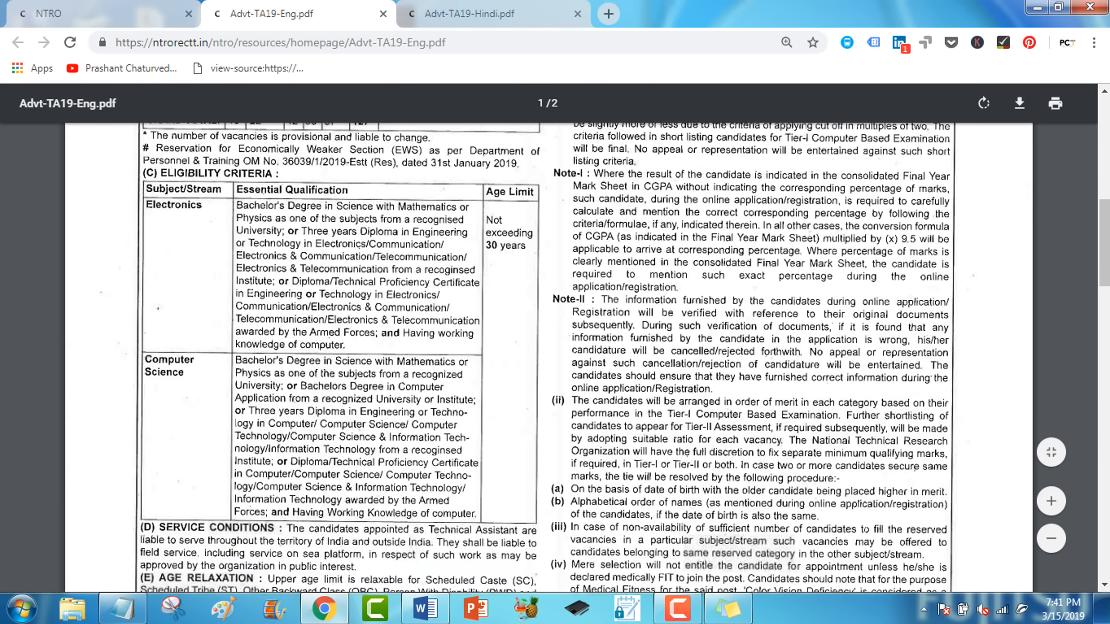
scroll(444, 360, "down", 15)
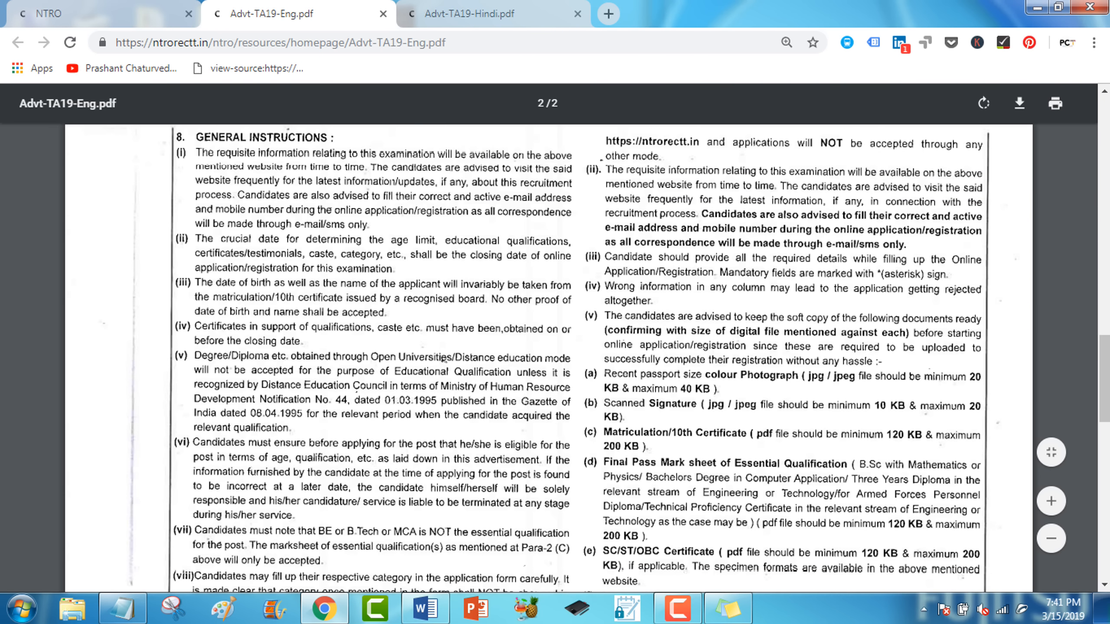
left_click_drag(176, 138, 328, 138)
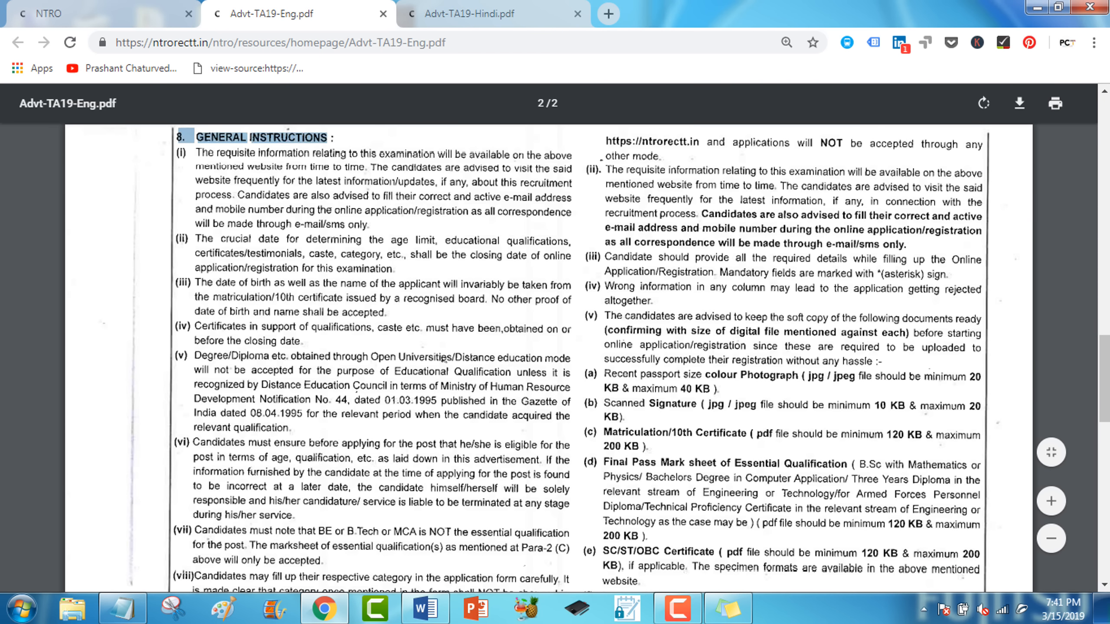
scroll(568, 359, "down", 3)
left_click_drag(174, 369, 257, 383)
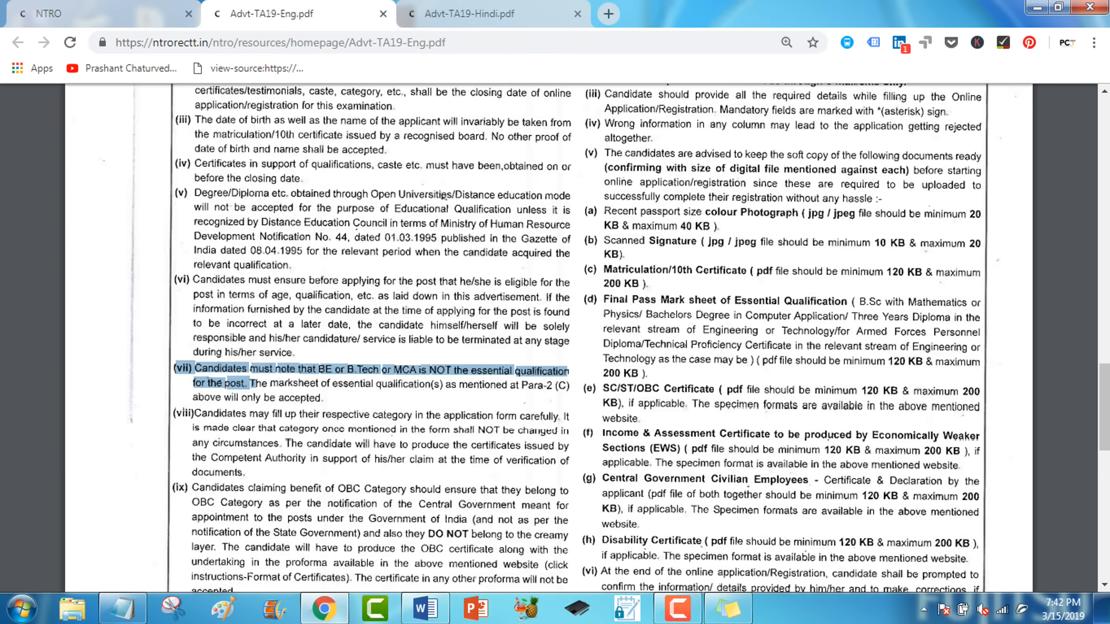
scroll(554, 339, "up", 15)
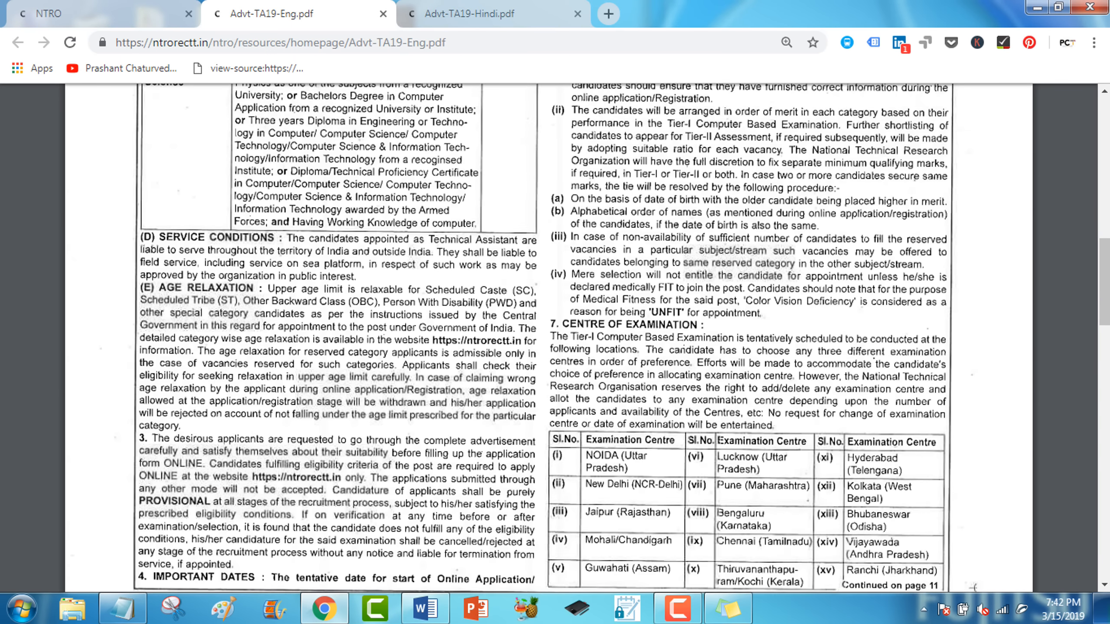
Mark then clear the eligibility table, and switch to the Hindi advertisement PDF.
scroll(555, 339, "up", 4)
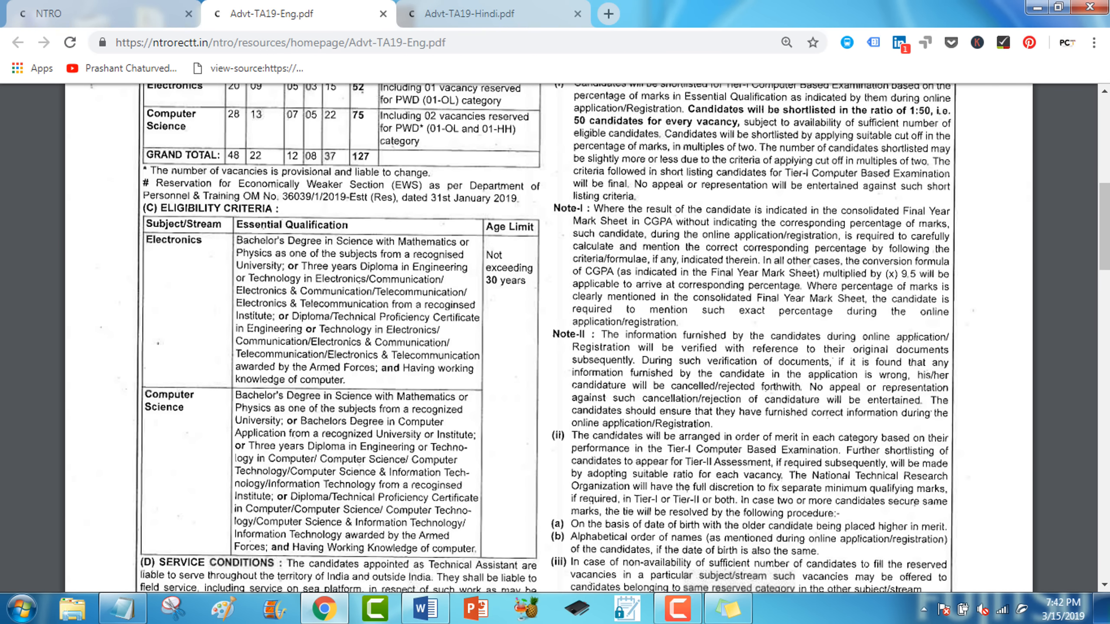
left_click_drag(236, 225, 476, 551)
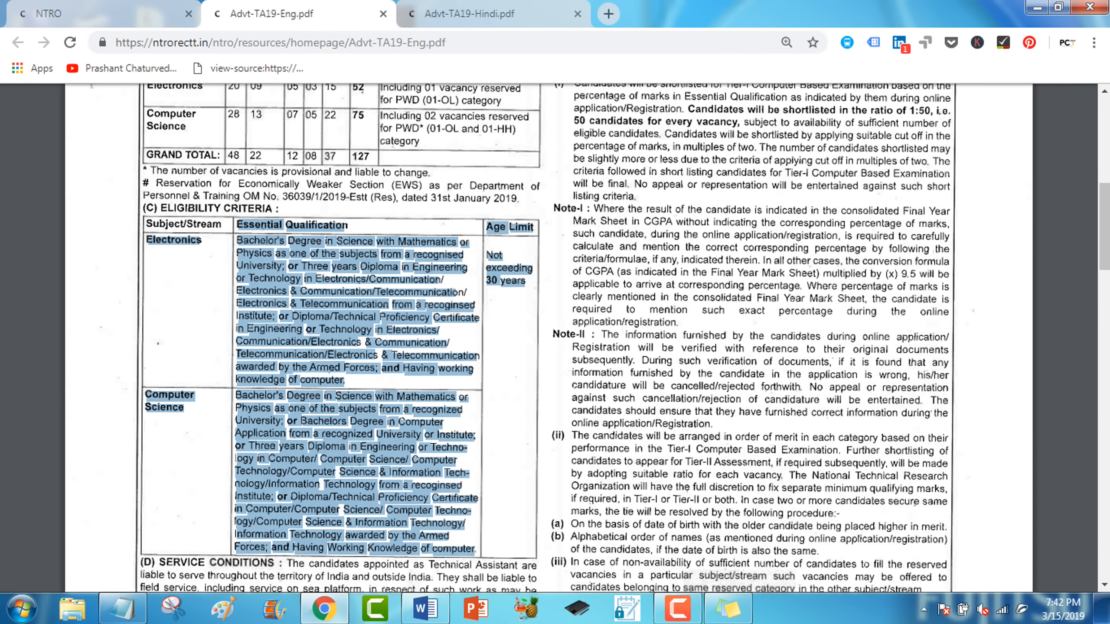
left_click(475, 550)
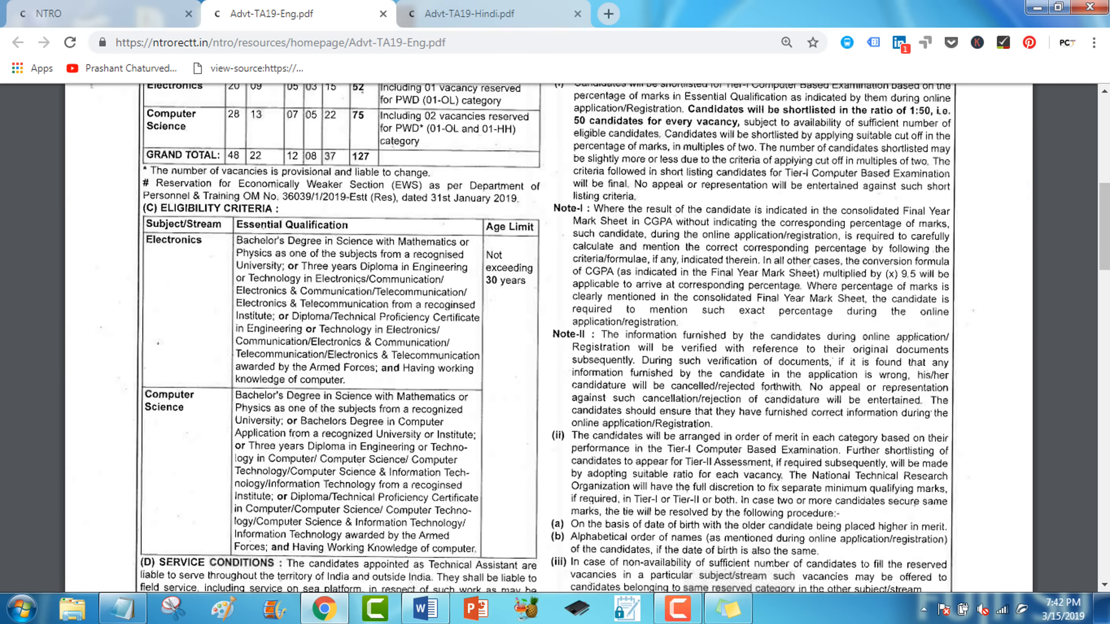
left_click(489, 14)
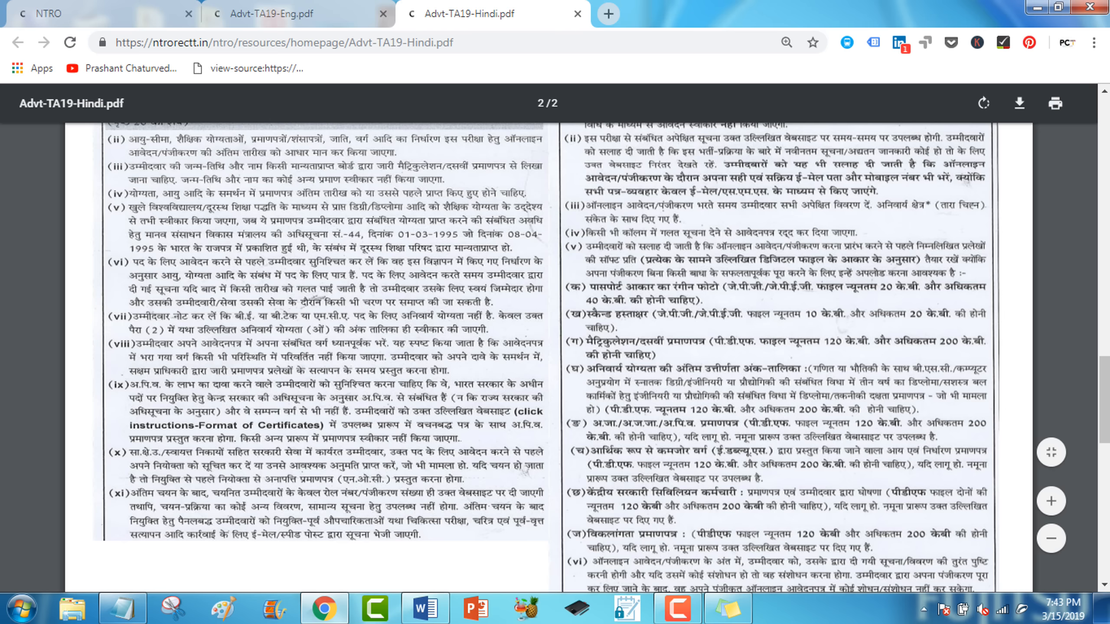
Leave the Hindi PDF and go back to the NTRO site's HOME page.
scroll(549, 358, "up", 10)
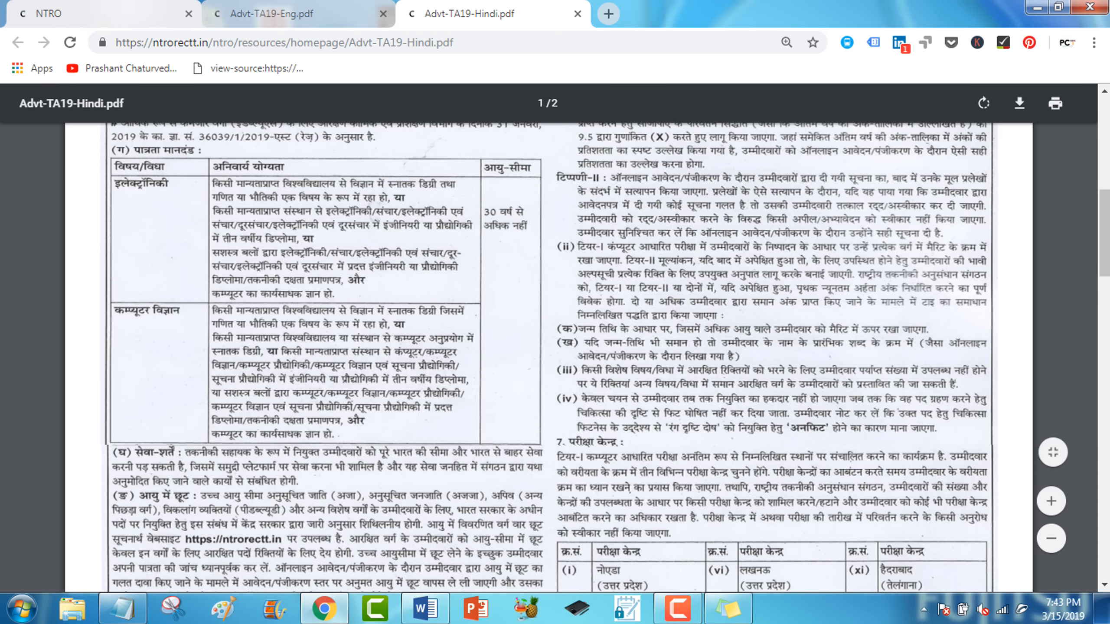
left_click(105, 18)
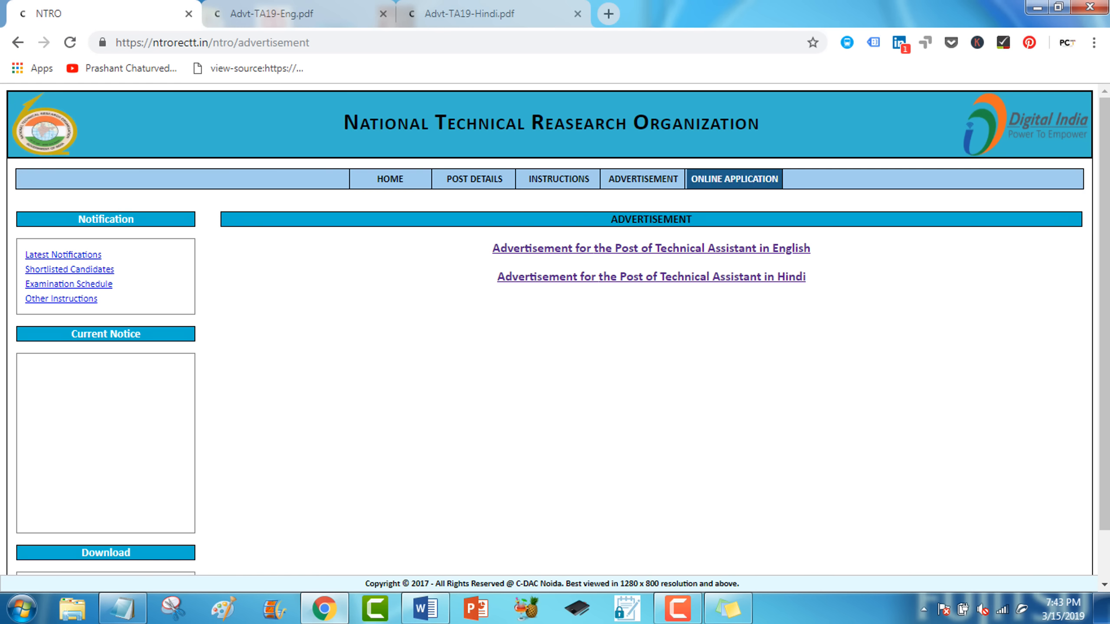
left_click(390, 178)
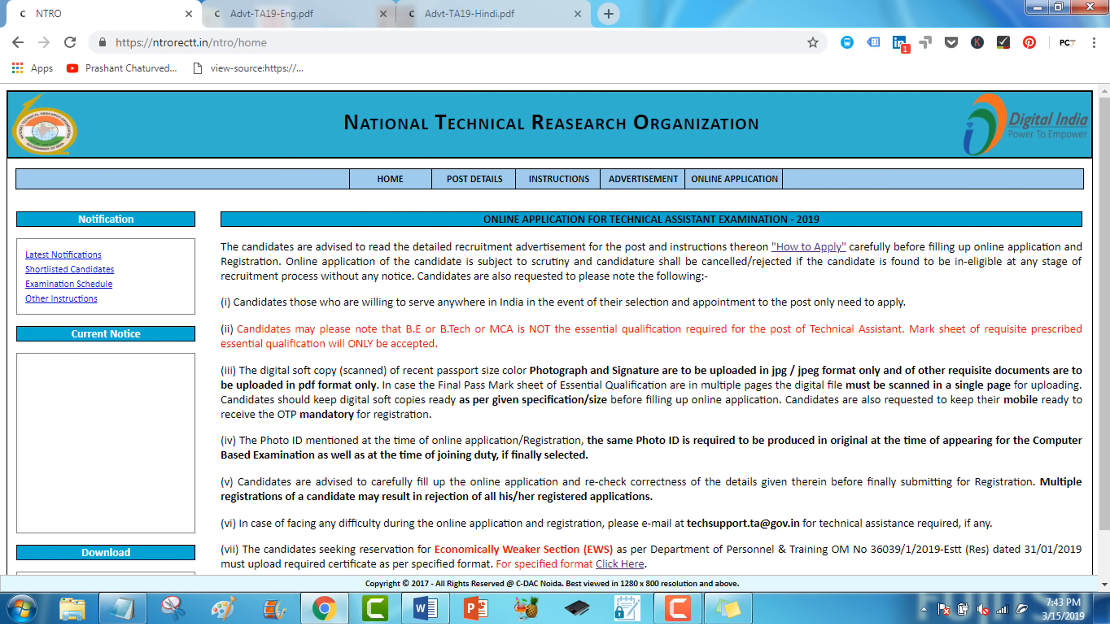
Start TA2019 online registration, answering YES to Indian national and computer knowledge.
left_click(734, 179)
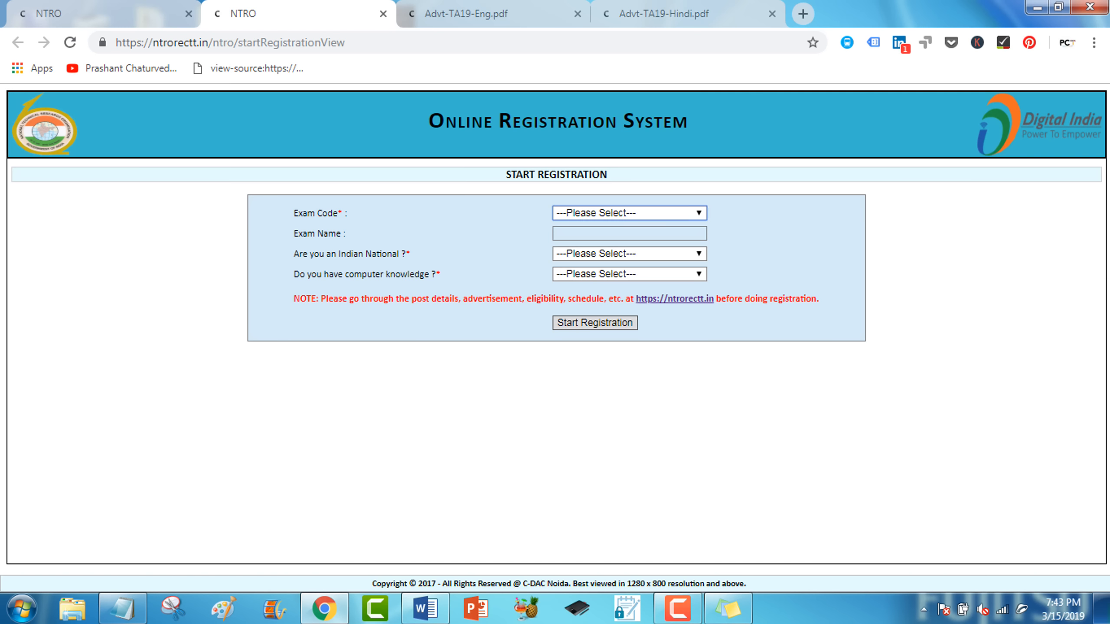
left_click(629, 213)
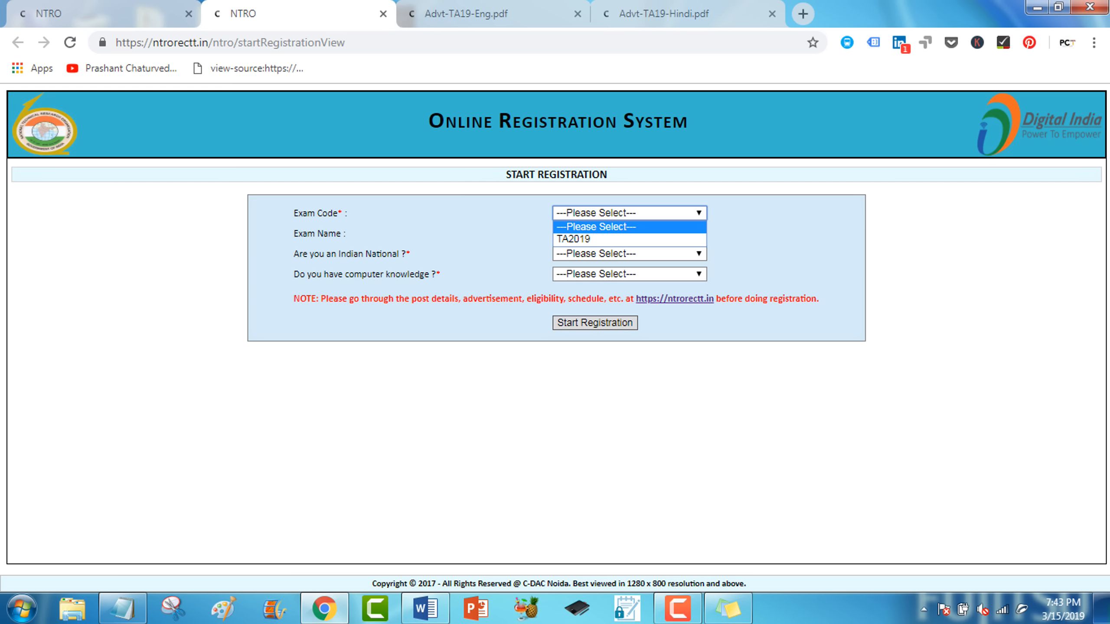
left_click(625, 245)
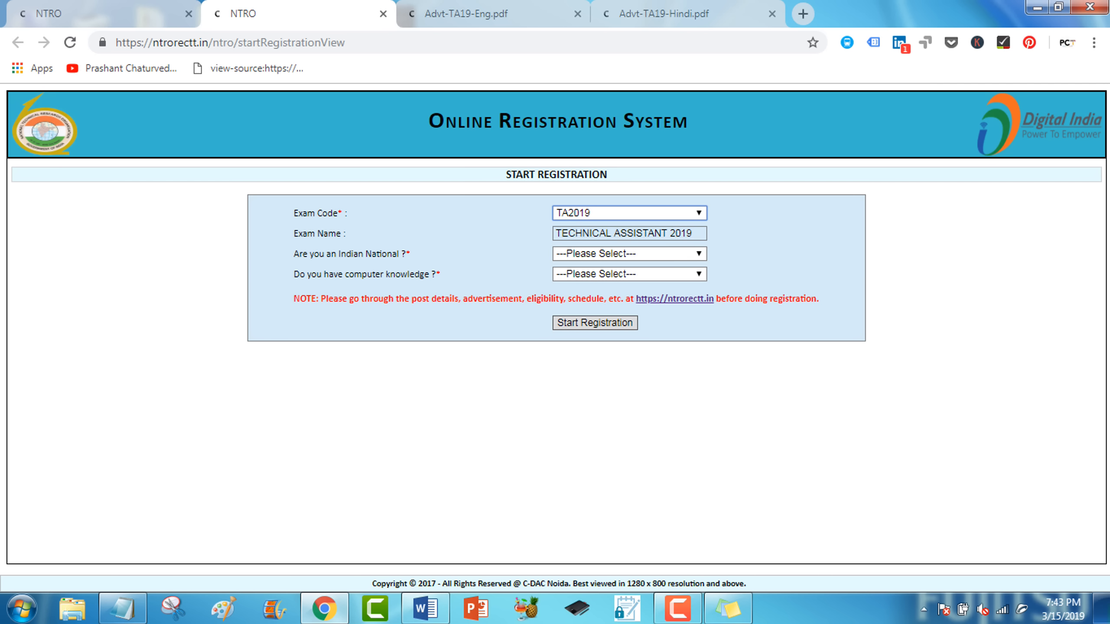
left_click(629, 253)
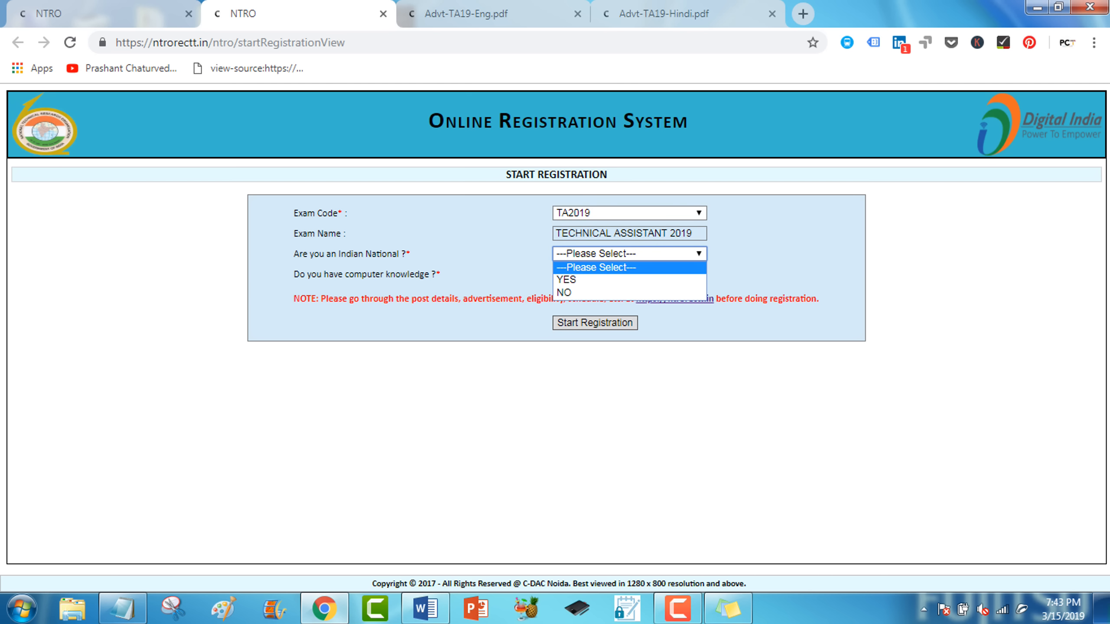
left_click(625, 280)
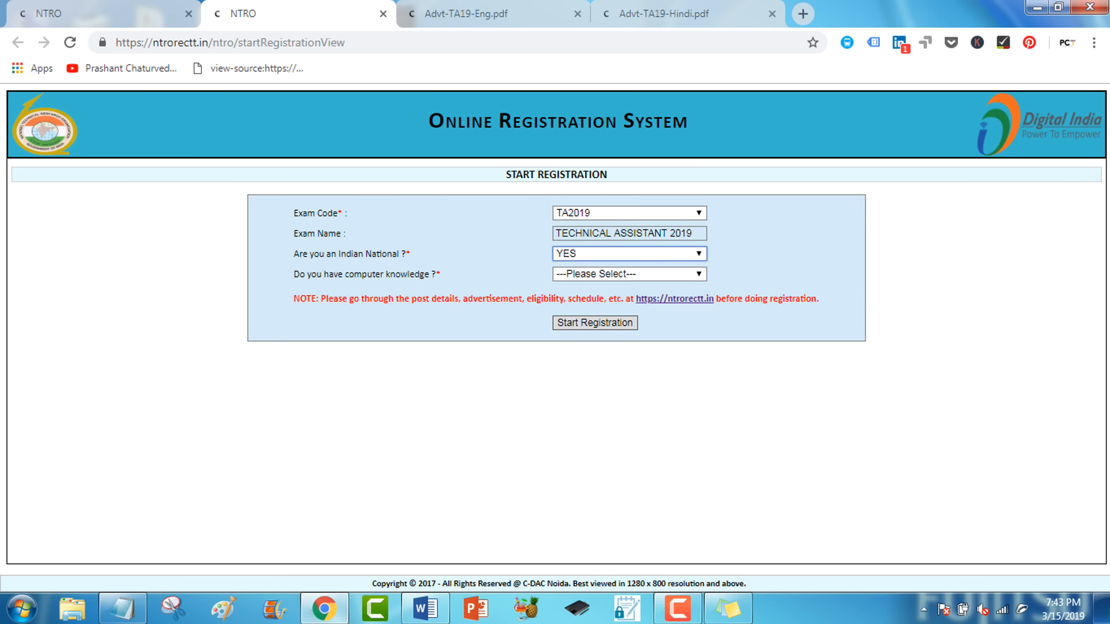
left_click(629, 274)
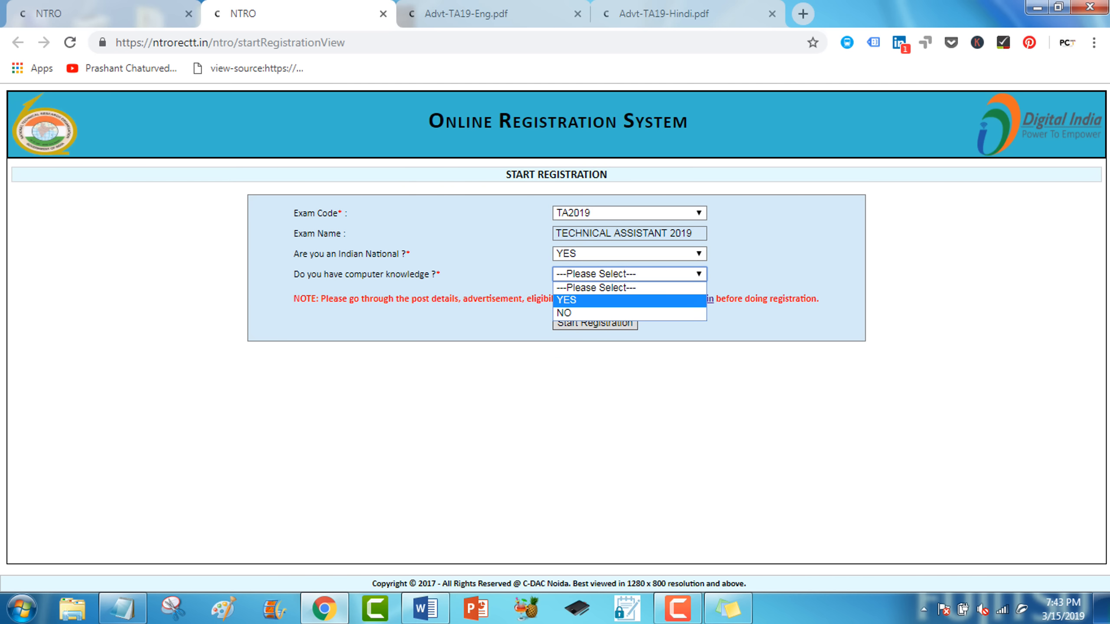
left_click(625, 301)
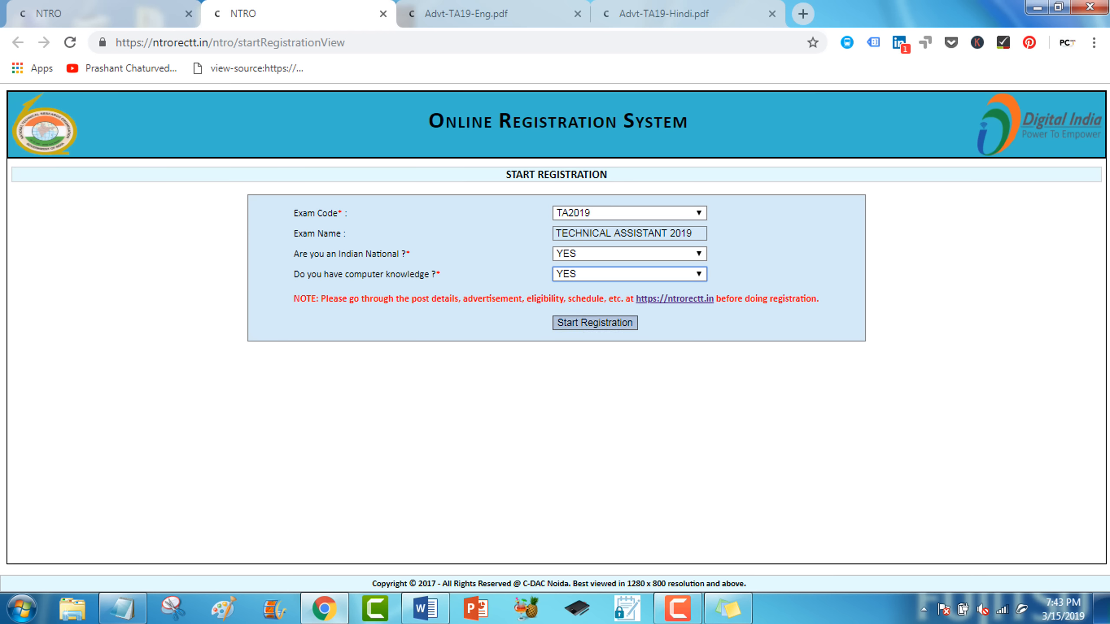
left_click(595, 322)
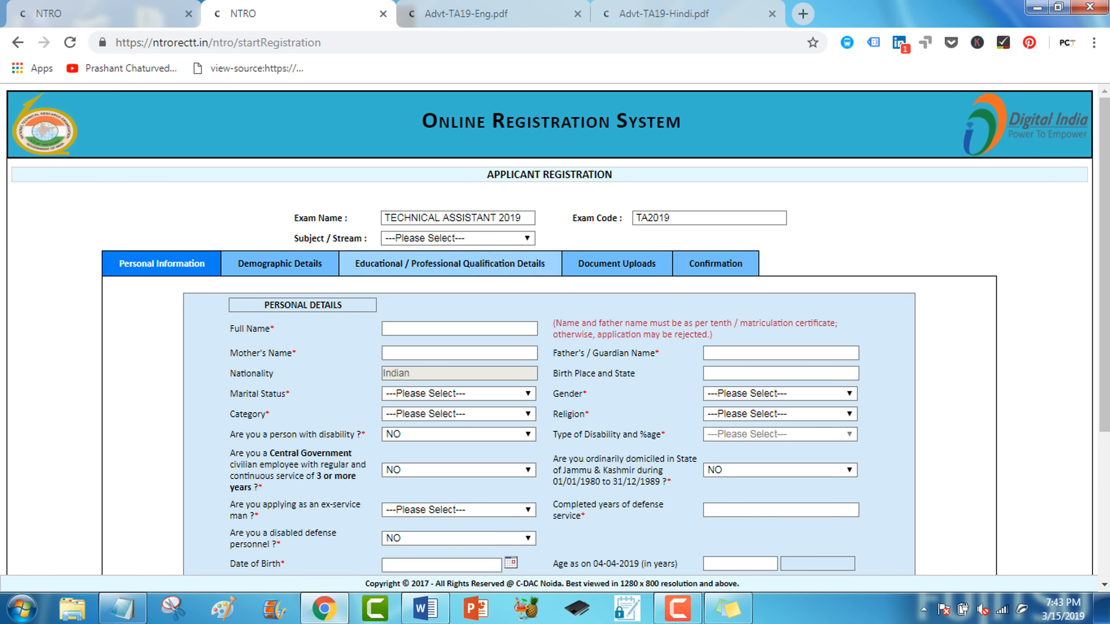
Choose the Electronics stream and enter the applicant's, mother's and father's names and birthplace.
left_click(472, 239)
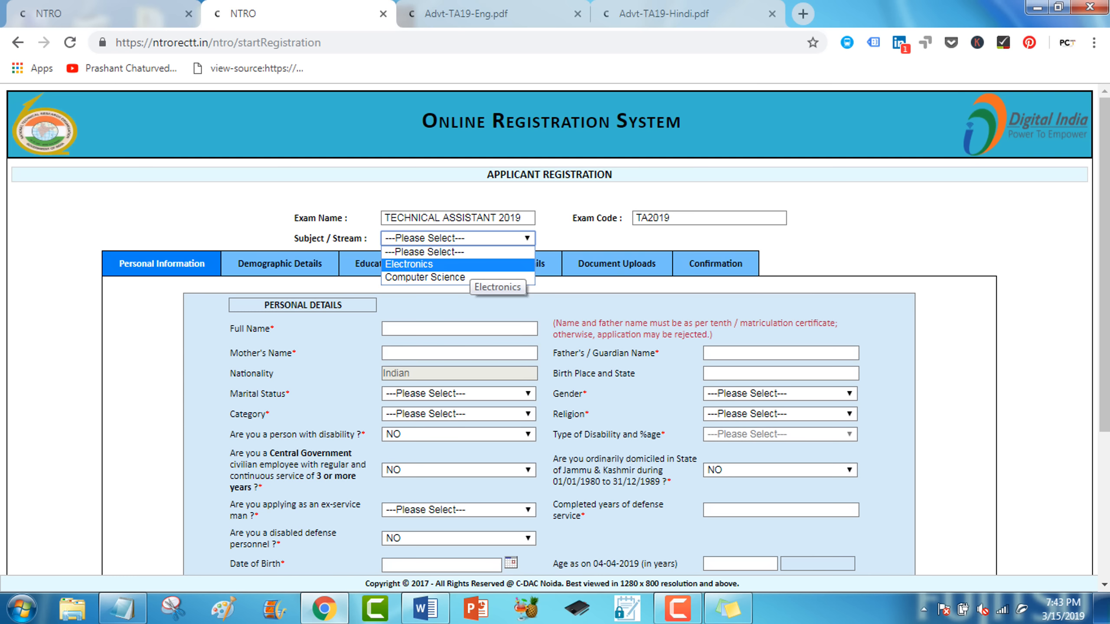
left_click(472, 264)
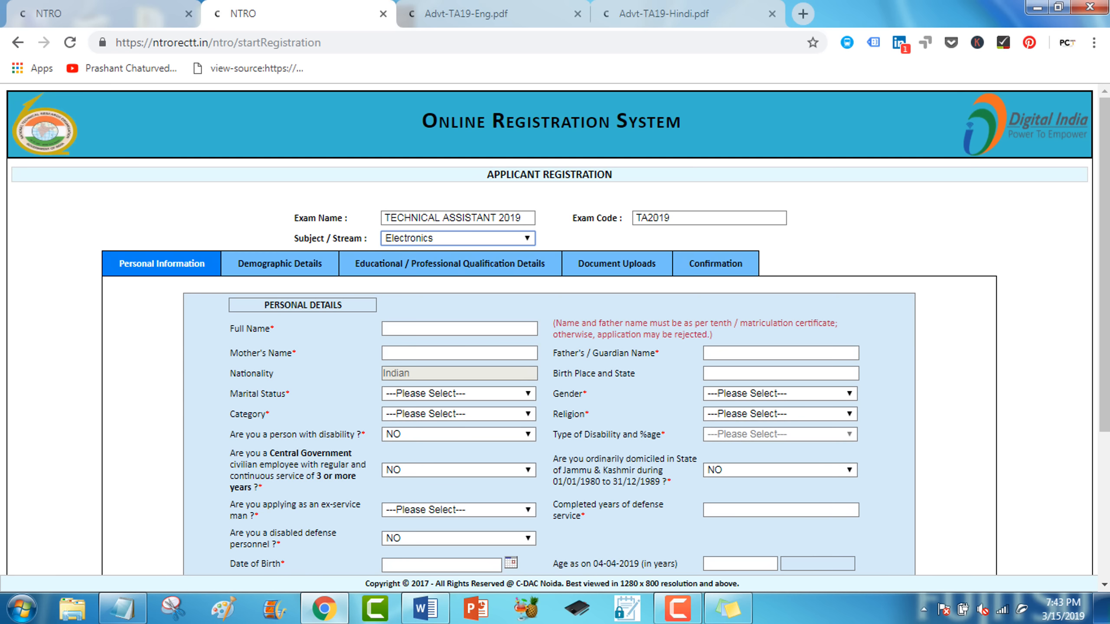
left_click(437, 328)
left_click(424, 365)
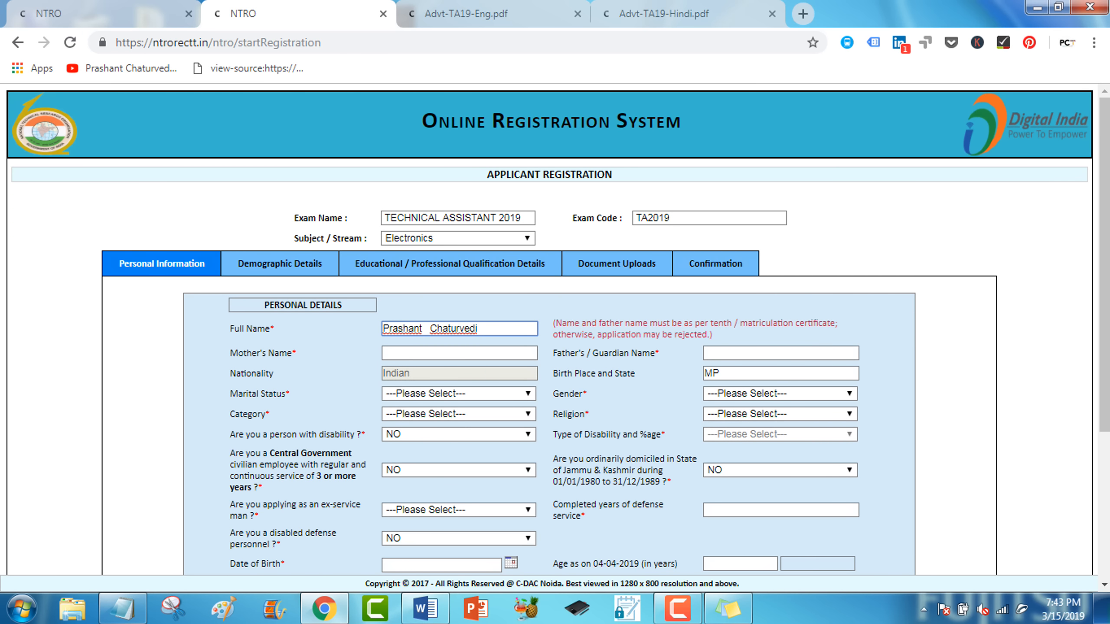
key("Tab")
type("R Chaturvedi")
key("Tab")
type("K Chaturvedi")
key("Tab")
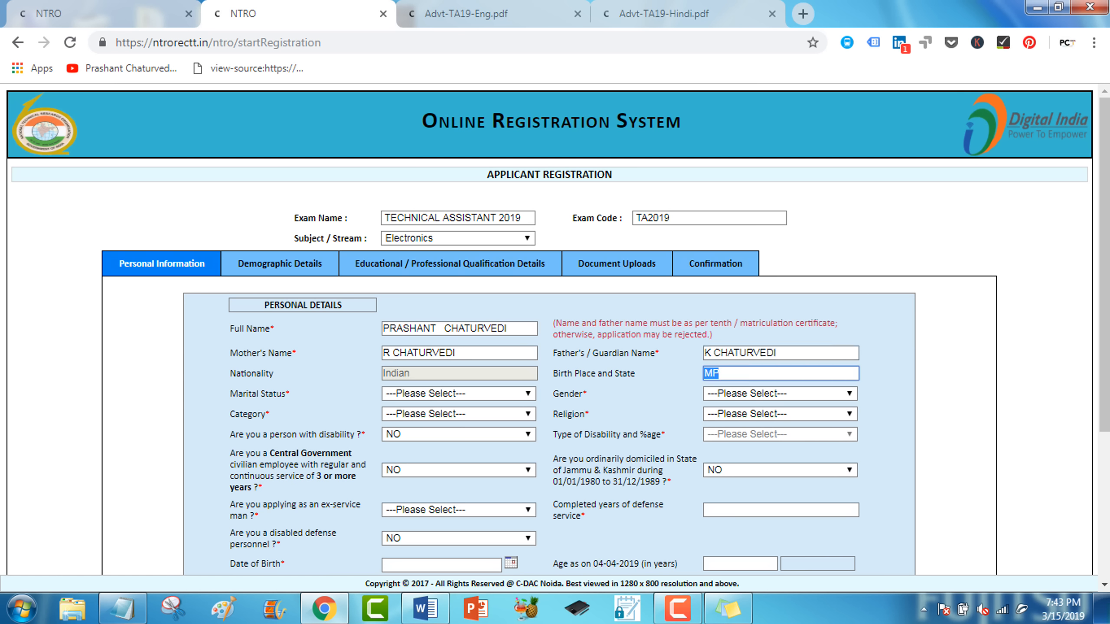
type("MP")
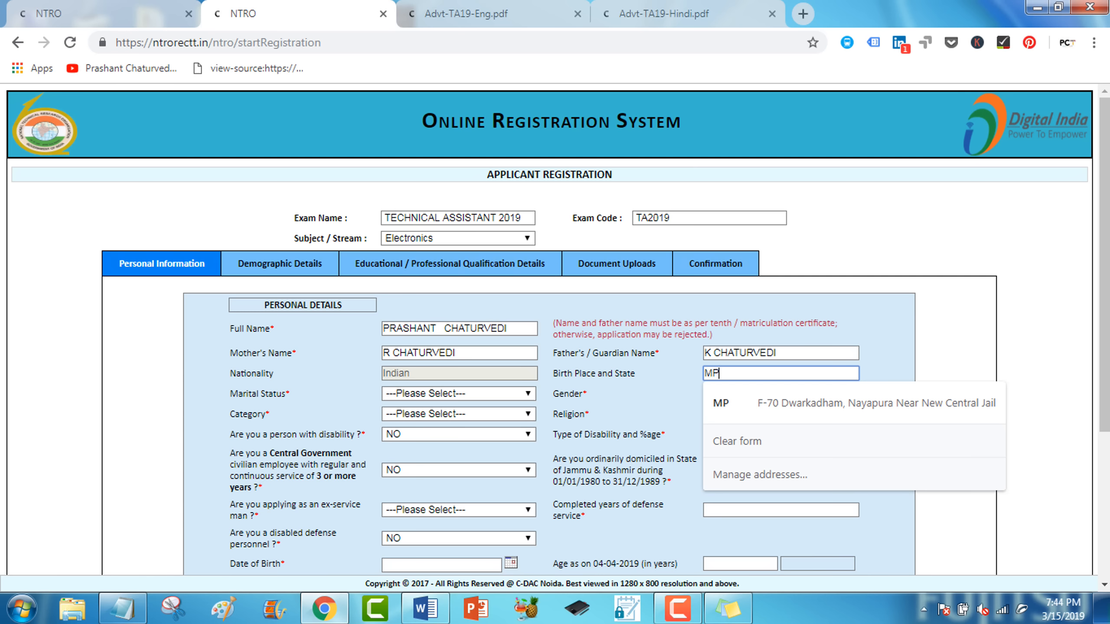
left_click_drag(229, 413, 589, 414)
Set marital status, gender MALE, category GEN, religion HINDU and disability NO.
left_click(457, 393)
left_click(786, 394)
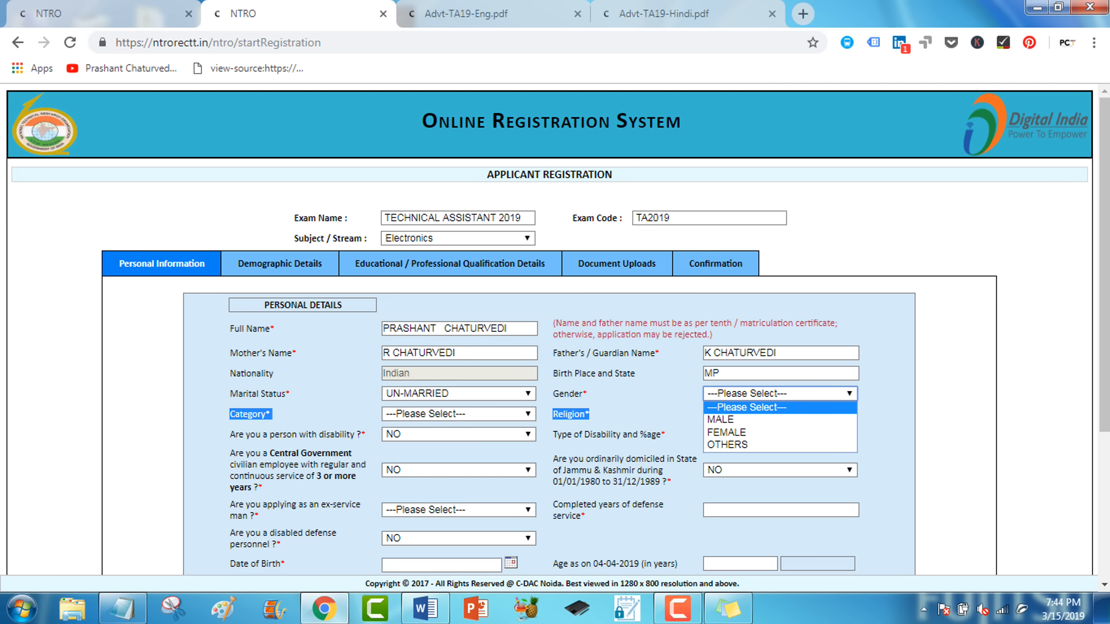
left_click(786, 419)
left_click(458, 413)
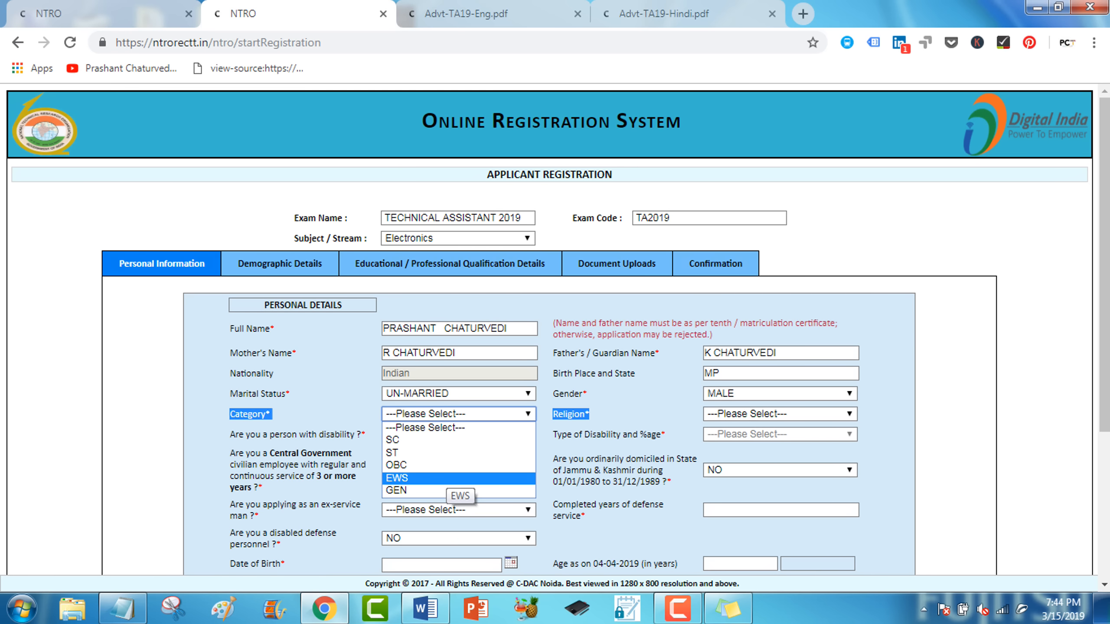
left_click(437, 489)
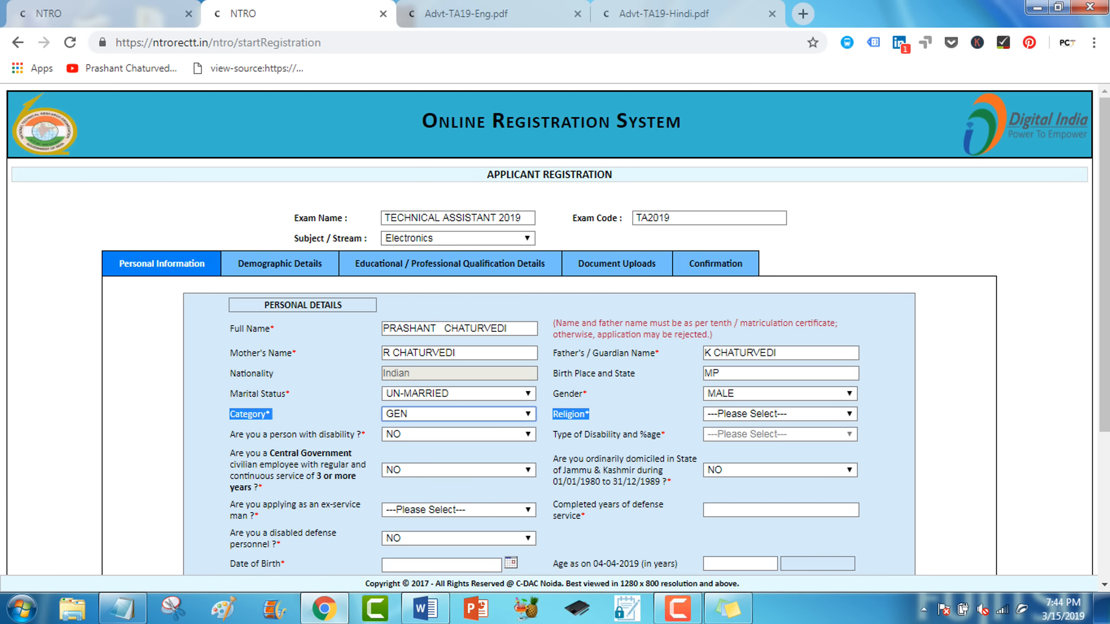
left_click(780, 414)
left_click(760, 441)
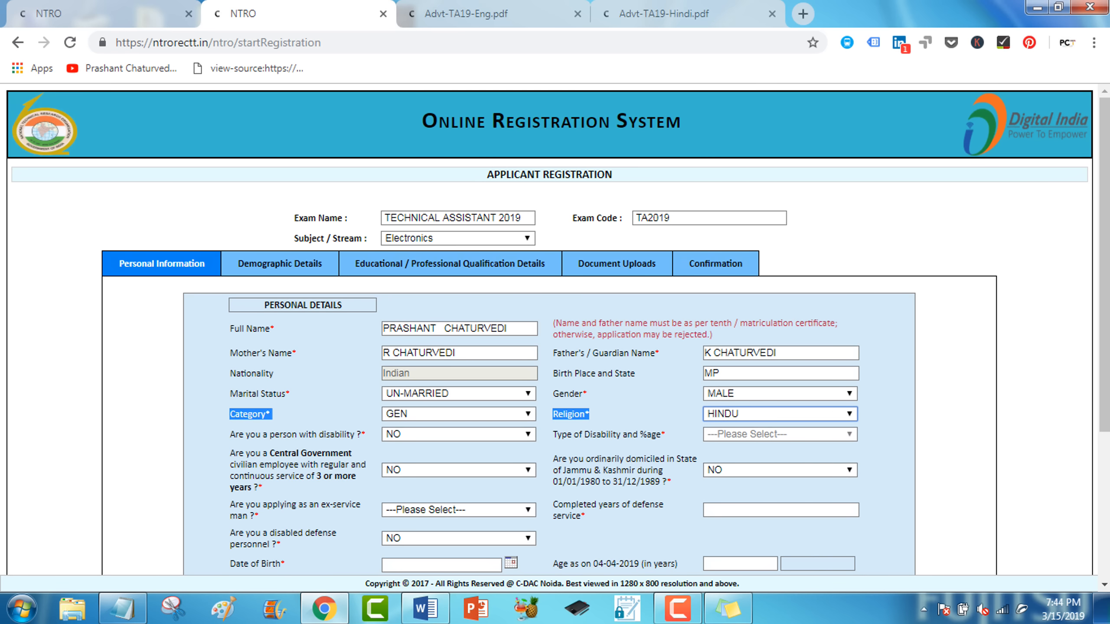
left_click(459, 434)
left_click(459, 434)
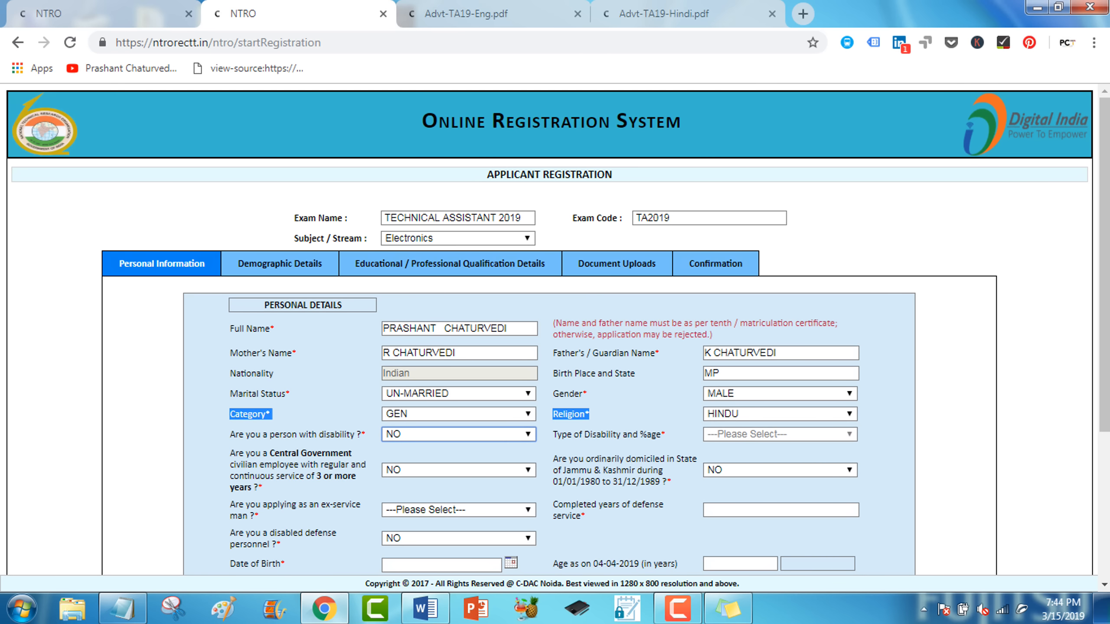
scroll(555, 332, "down", 1)
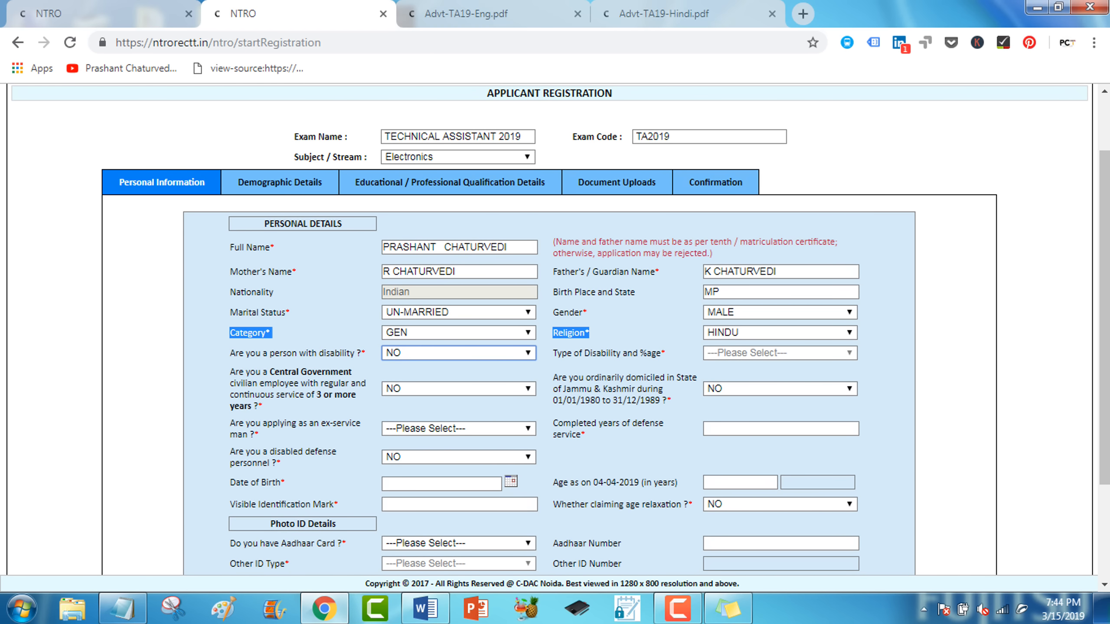
left_click(459, 429)
left_click(459, 481)
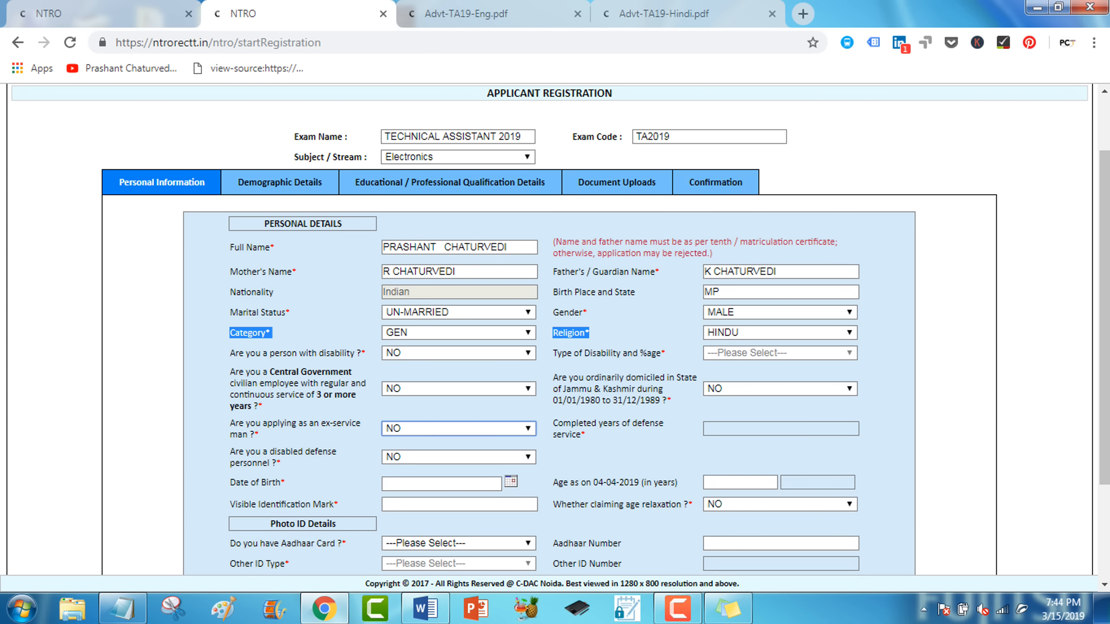
scroll(554, 332, "down", 1)
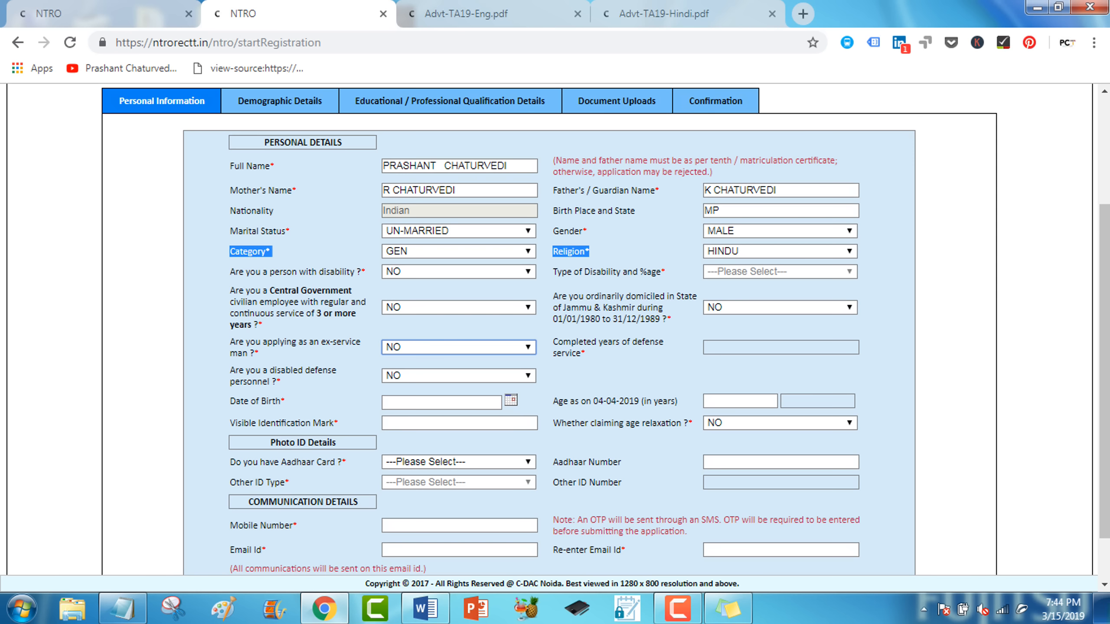
left_click(511, 400)
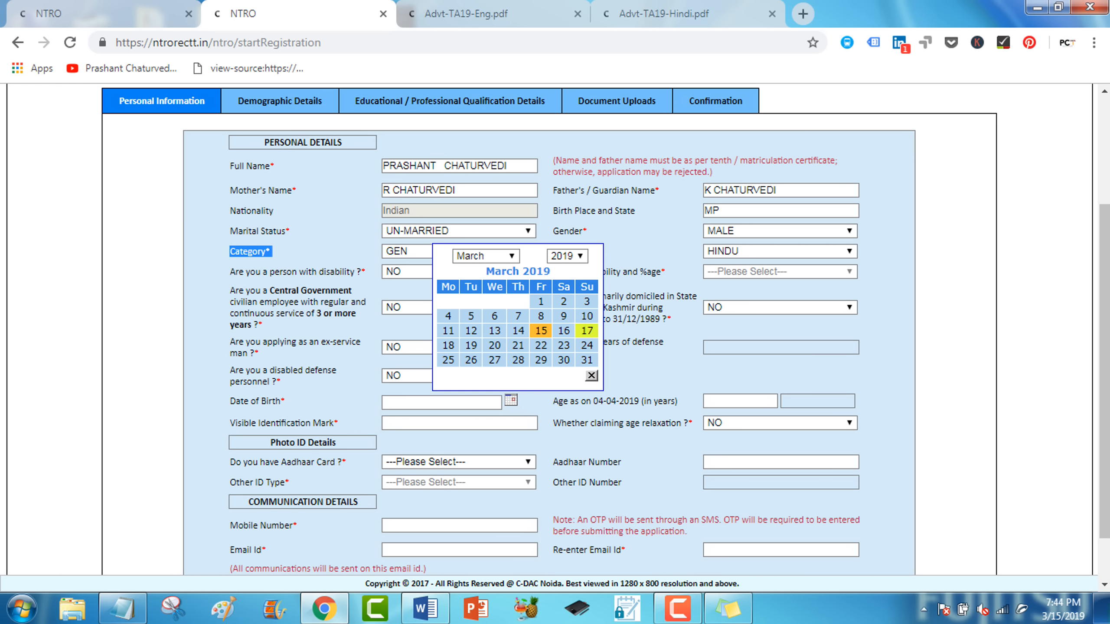
left_click(540, 330)
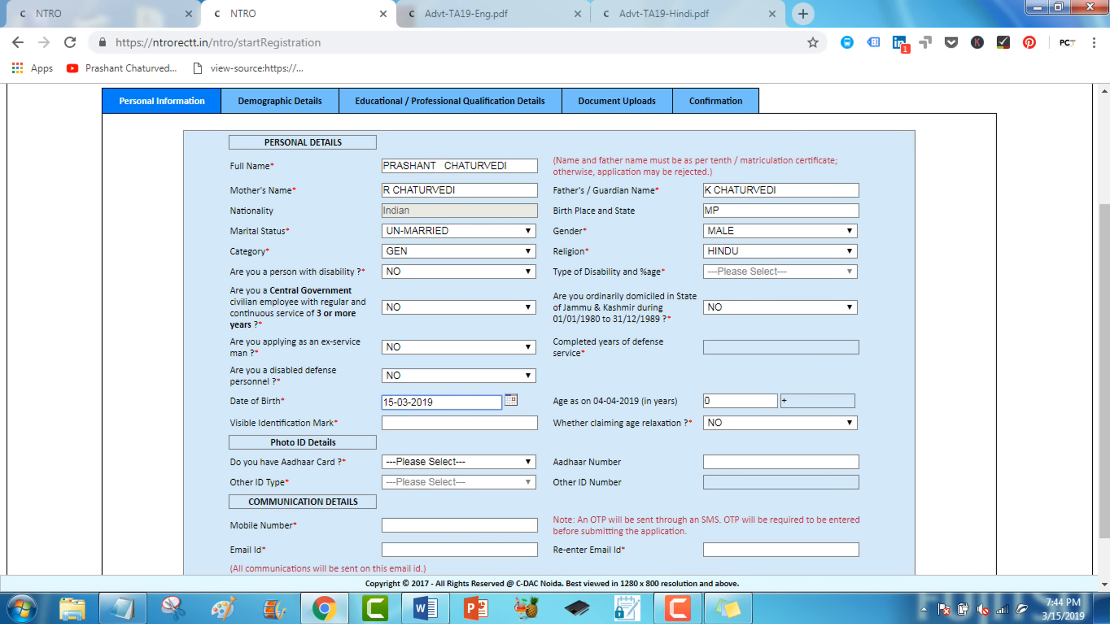
left_click(511, 399)
left_click(566, 257)
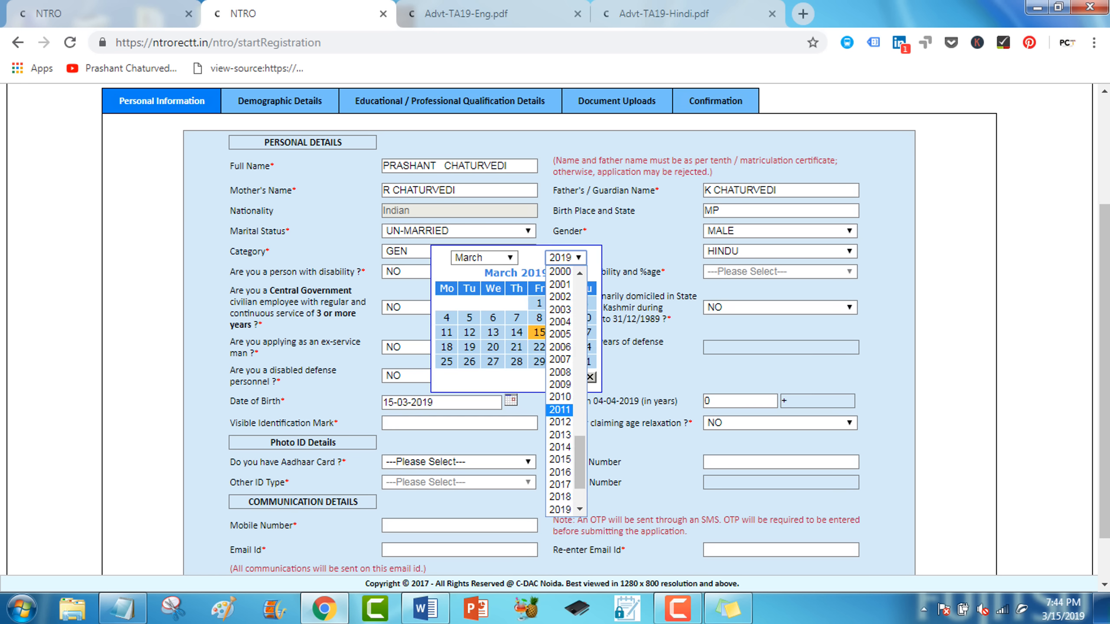
scroll(560, 422, "up", 3)
left_click(560, 423)
left_click(540, 318)
Enter the identification mark 'Mole on Right Hand'.
left_click(459, 423)
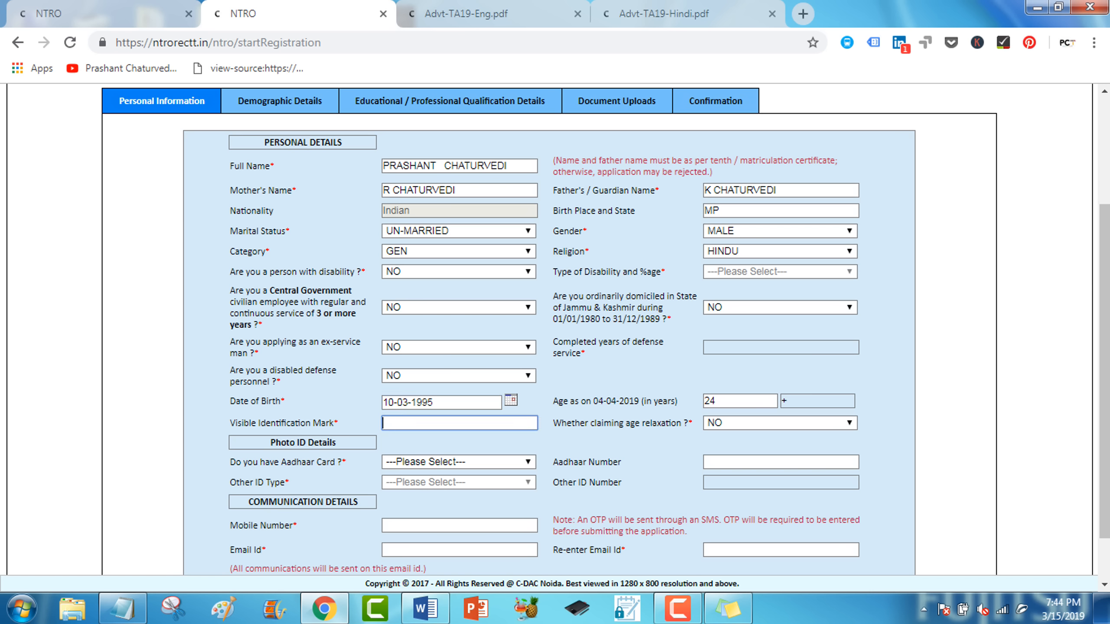
type("Mole on Right Hand")
key("Tab")
Answer NO to Aadhaar, choose PAN CARD as photo ID and enter the PAN number.
left_click(459, 462)
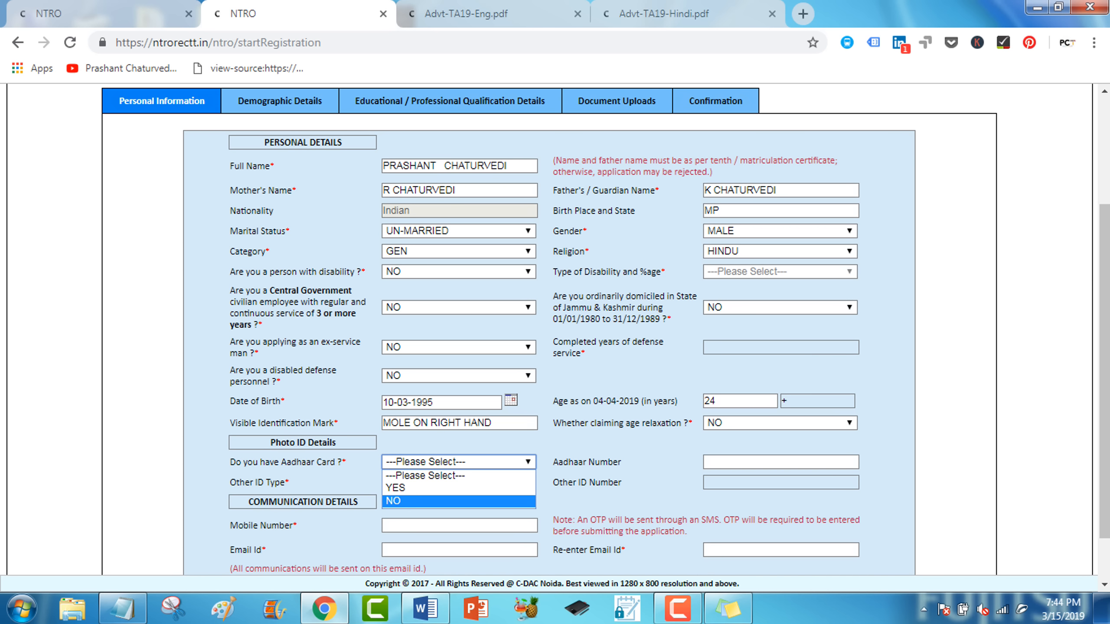
left_click(459, 501)
left_click(459, 482)
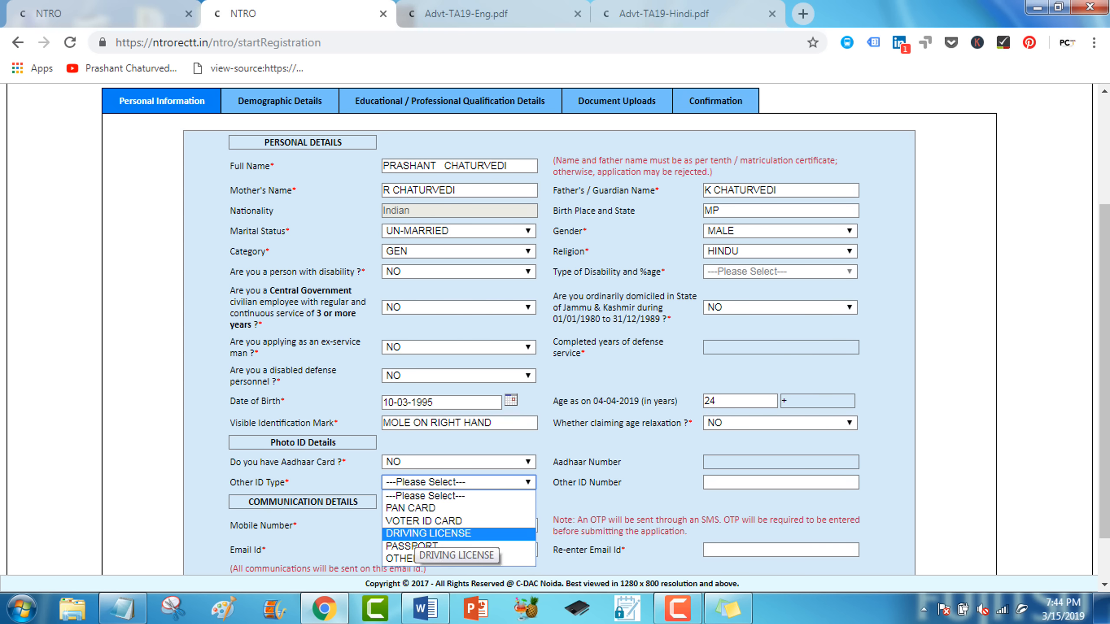
key("Up")
key("Up")
key("Return")
key("Tab")
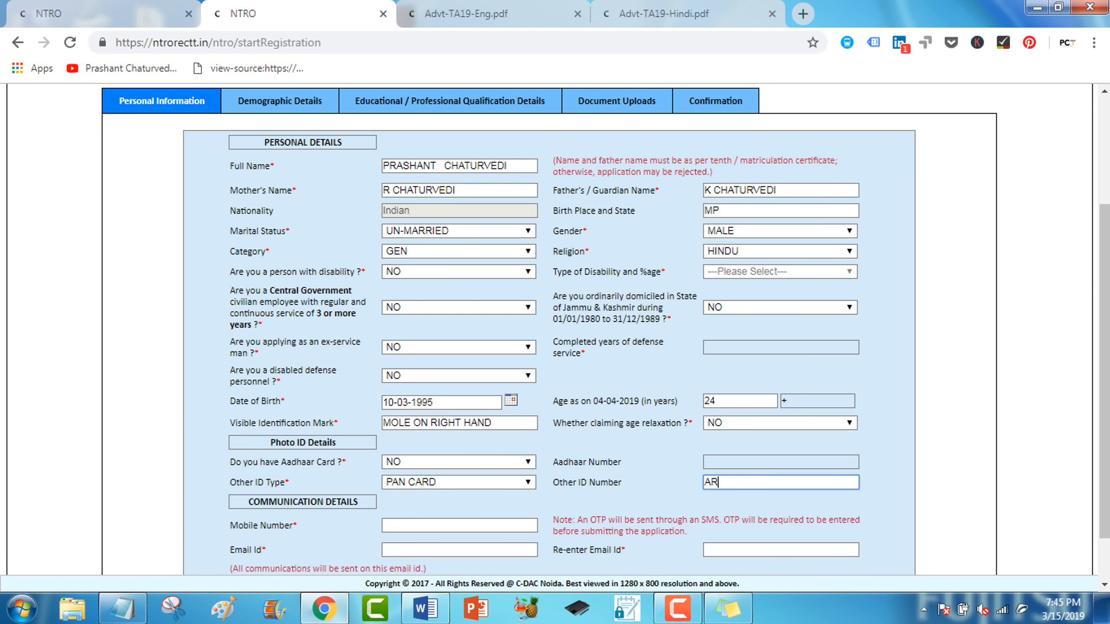
Enter the mobile number and e-mail address twice, then continue to Demographic Details.
left_click(459, 525)
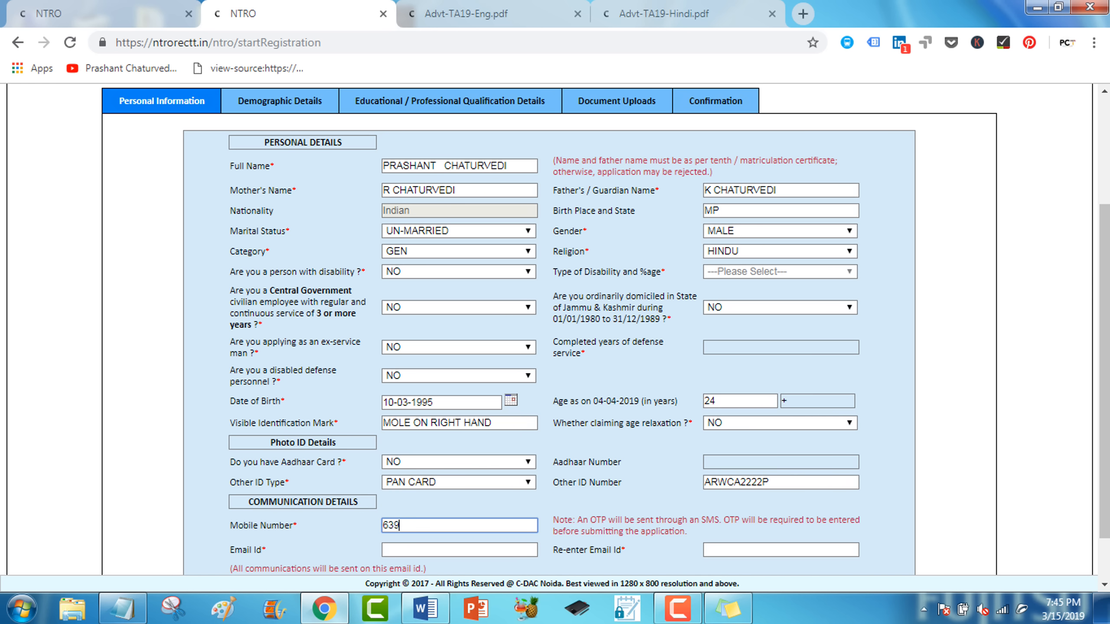
left_click(459, 550)
key("Tab")
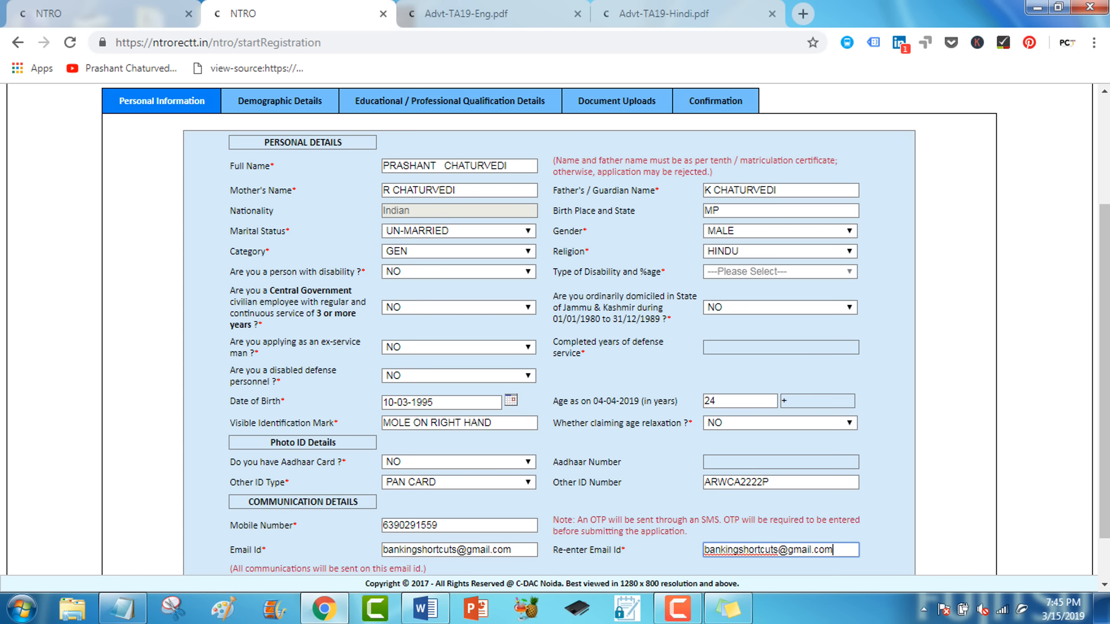
scroll(555, 328, "down", 2)
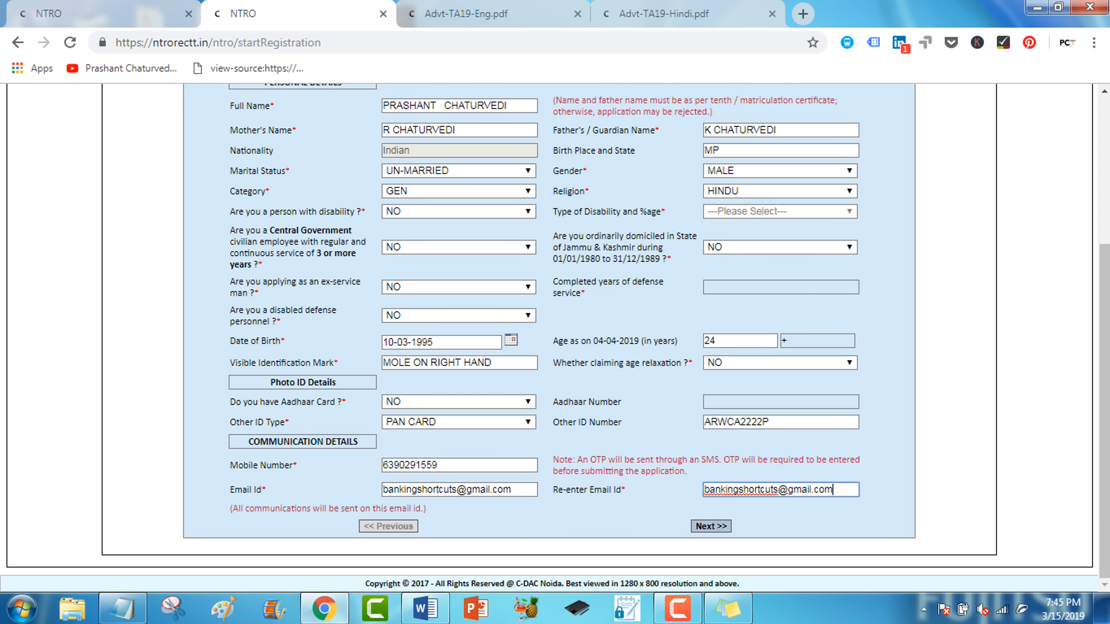
left_click(711, 526)
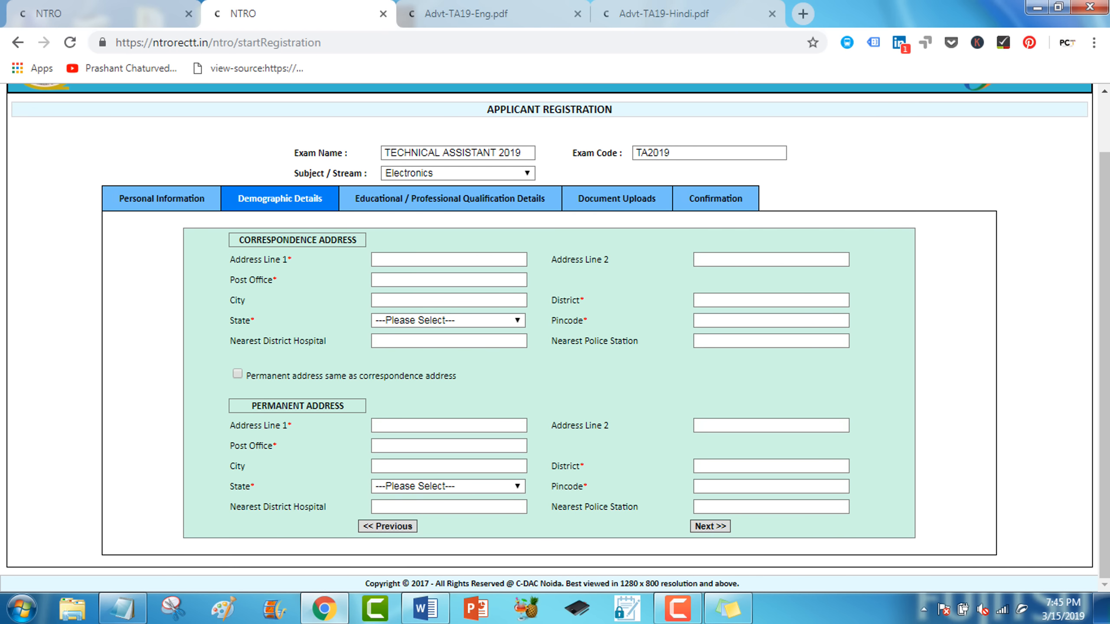
Fill the correspondence address from the saved suggestion, add post office, and move the locality into line 2.
left_click(449, 259)
key("Down")
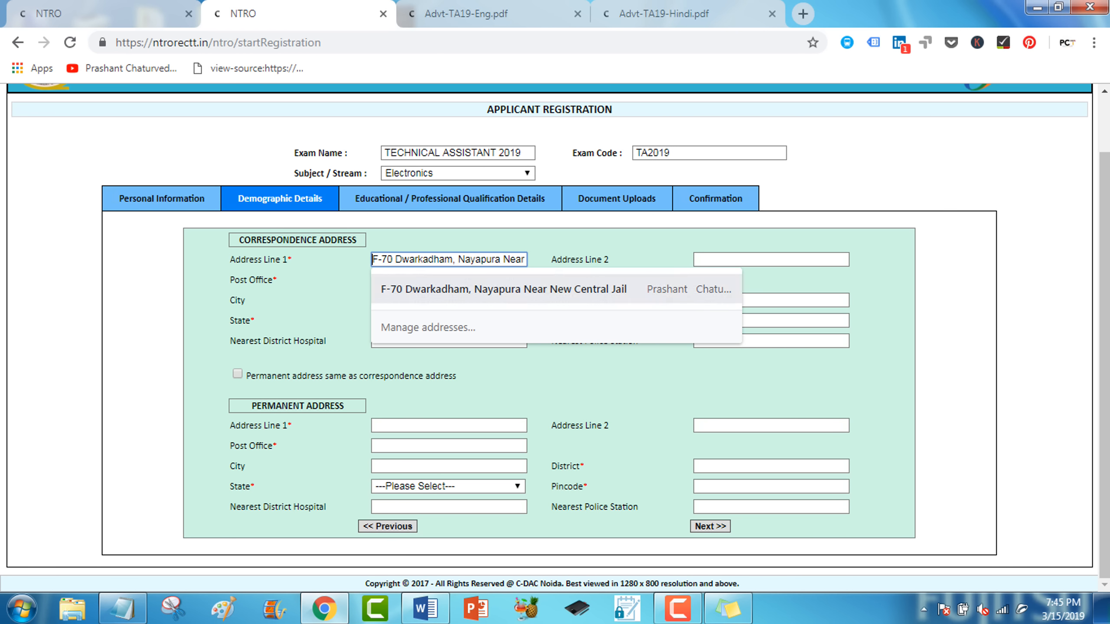
key("Return")
key("Tab")
type("Bhopal")
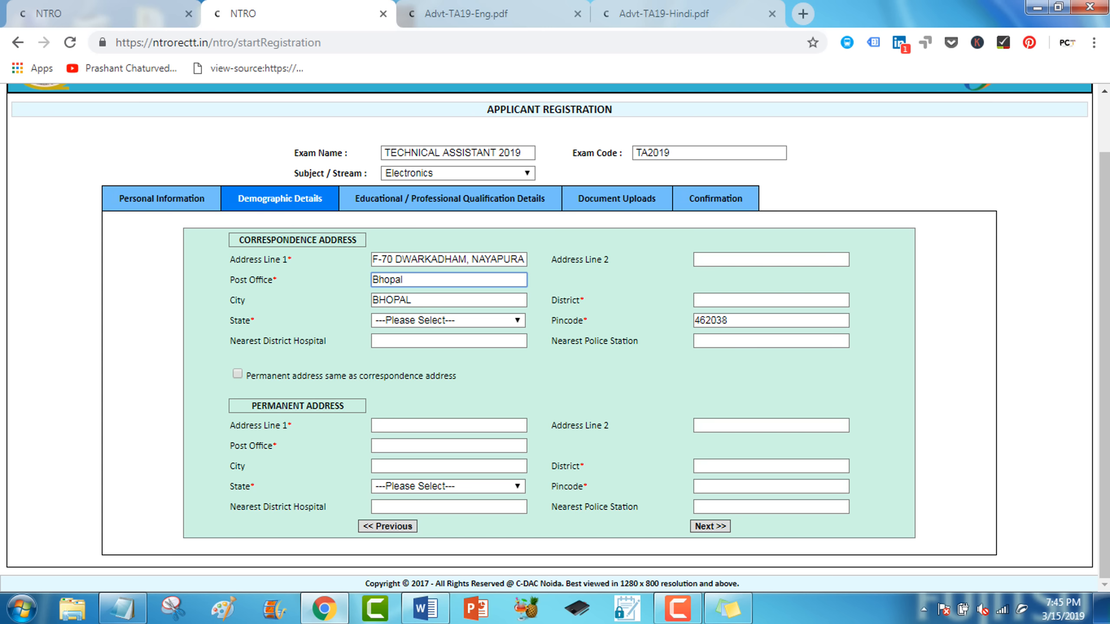
left_click_drag(472, 259, 537, 260)
key("ctrl+x")
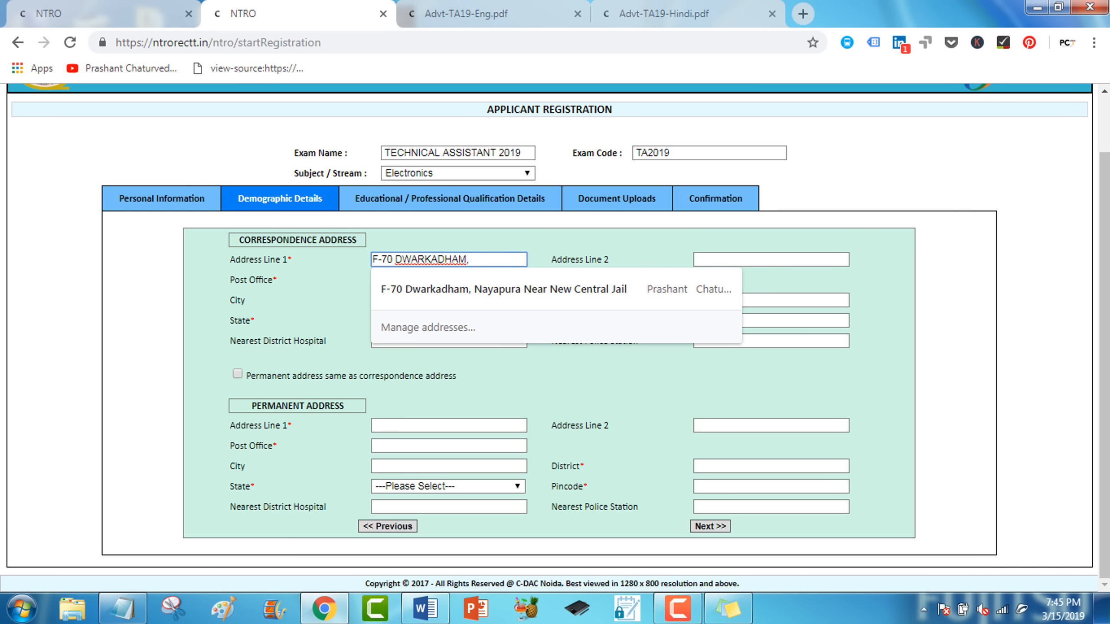
left_click(738, 260)
key("ctrl+v")
Enter district, state MADHYA PRADESH, nearest hospital and police station, and copy address to permanent.
left_click(743, 300)
type("Bhopal")
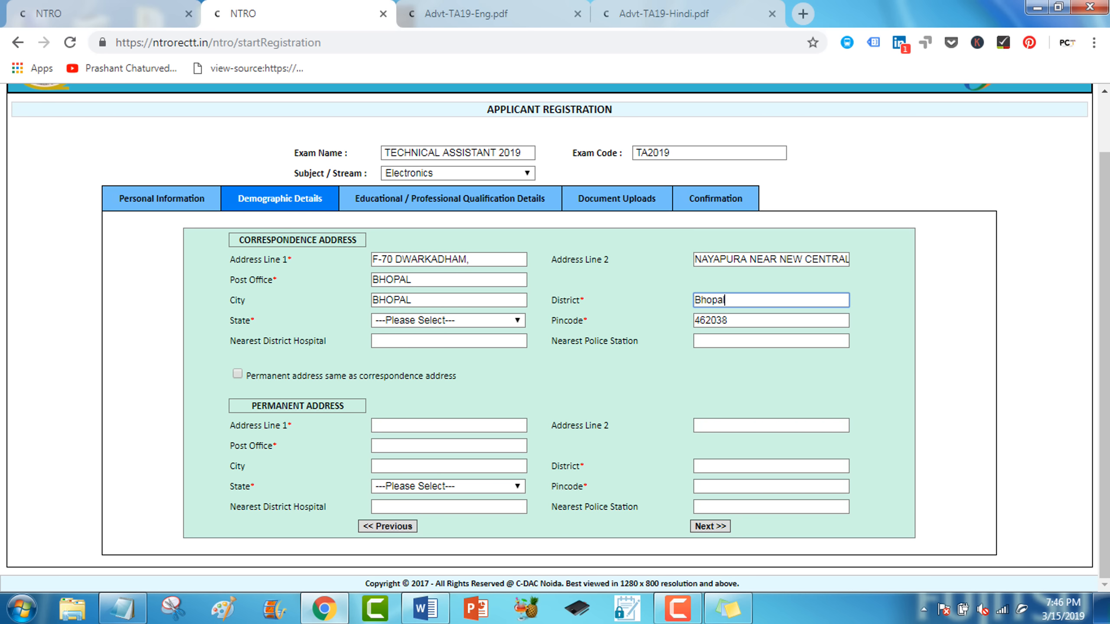
left_click(448, 320)
scroll(454, 485, "down", 3)
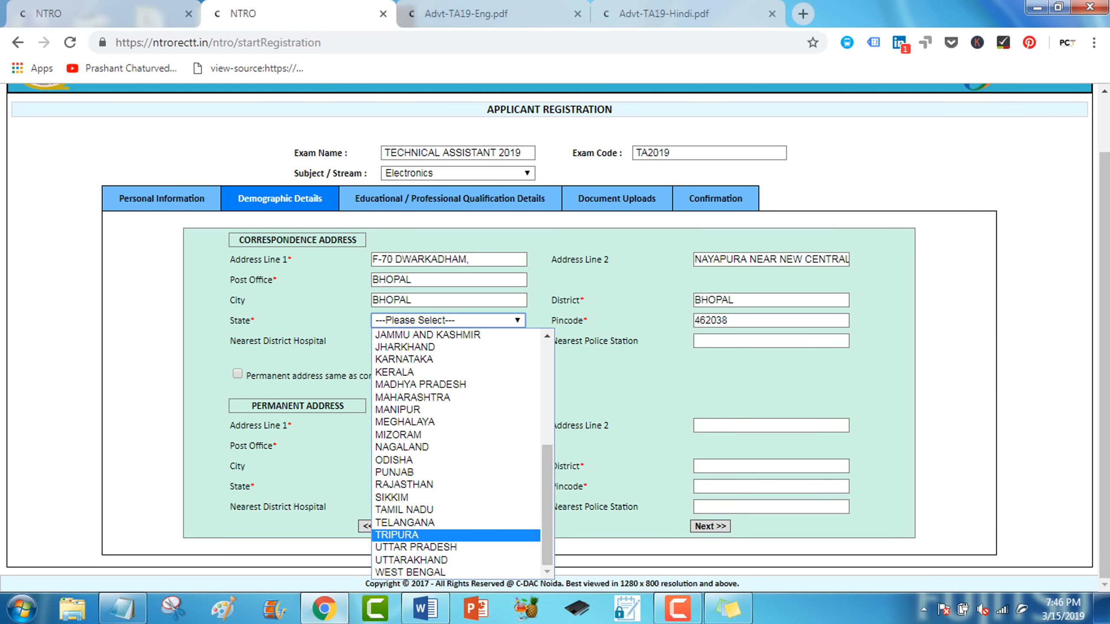
left_click(421, 385)
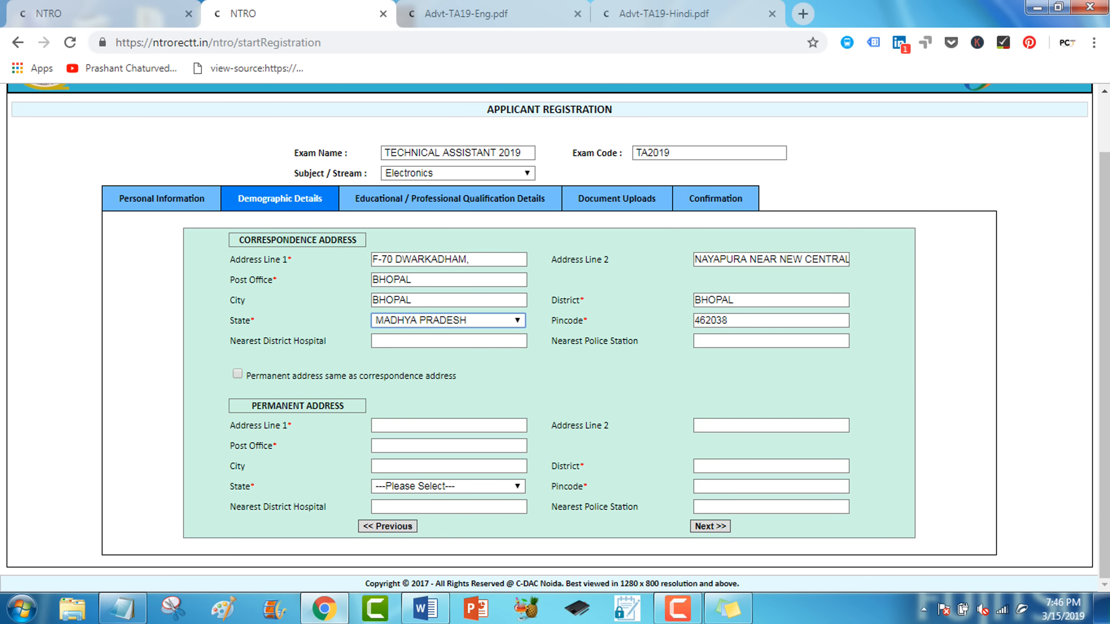
left_click(437, 342)
type("Chirayu")
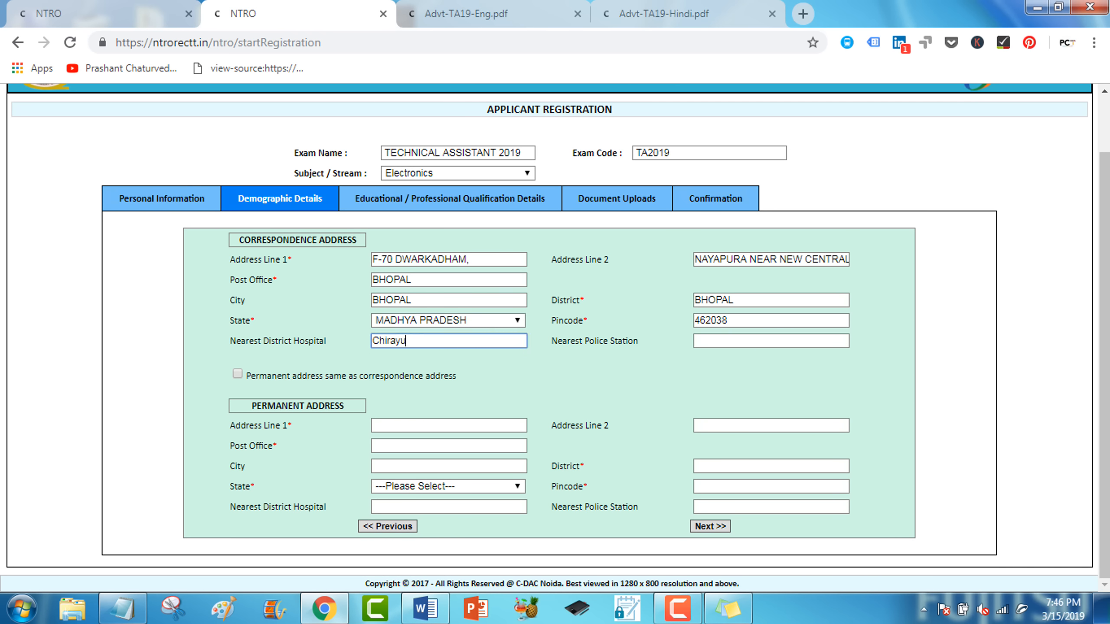
key("Tab")
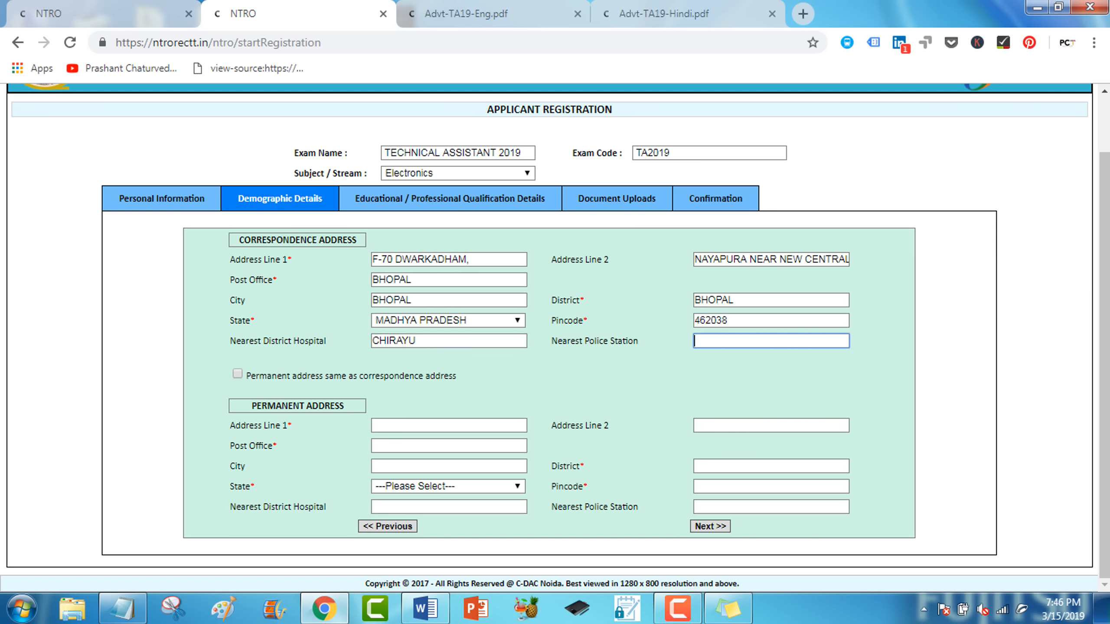
type("Lal Ghati")
left_click(237, 373)
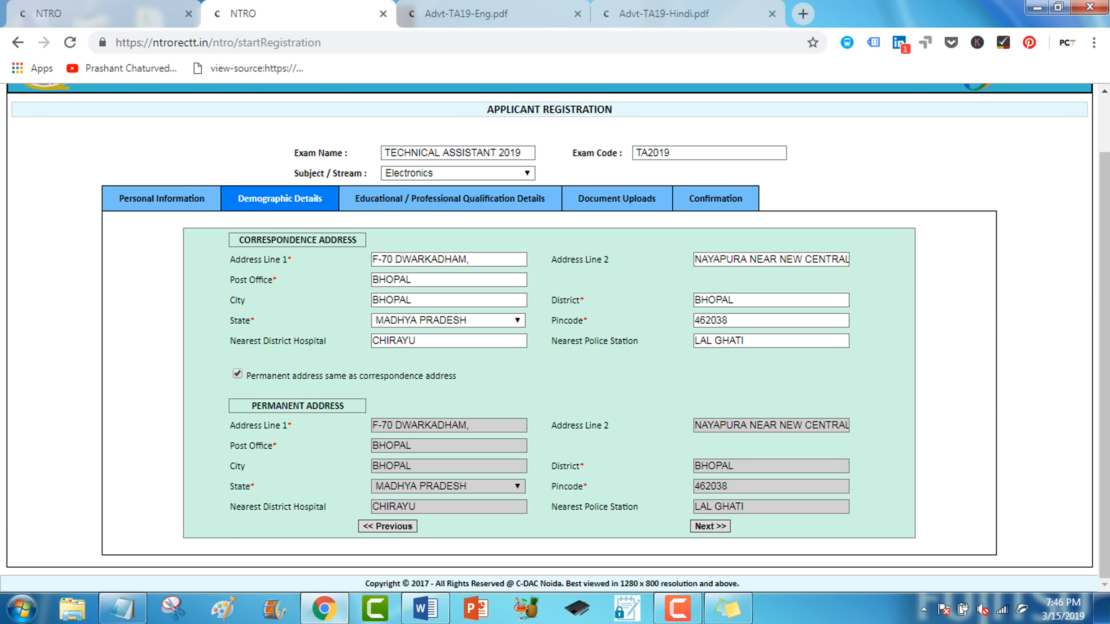
Continue to qualifications with 10th (430/600) and 12th (400/500) UP BOARD marks; open Essential Qualification.
left_click(710, 526)
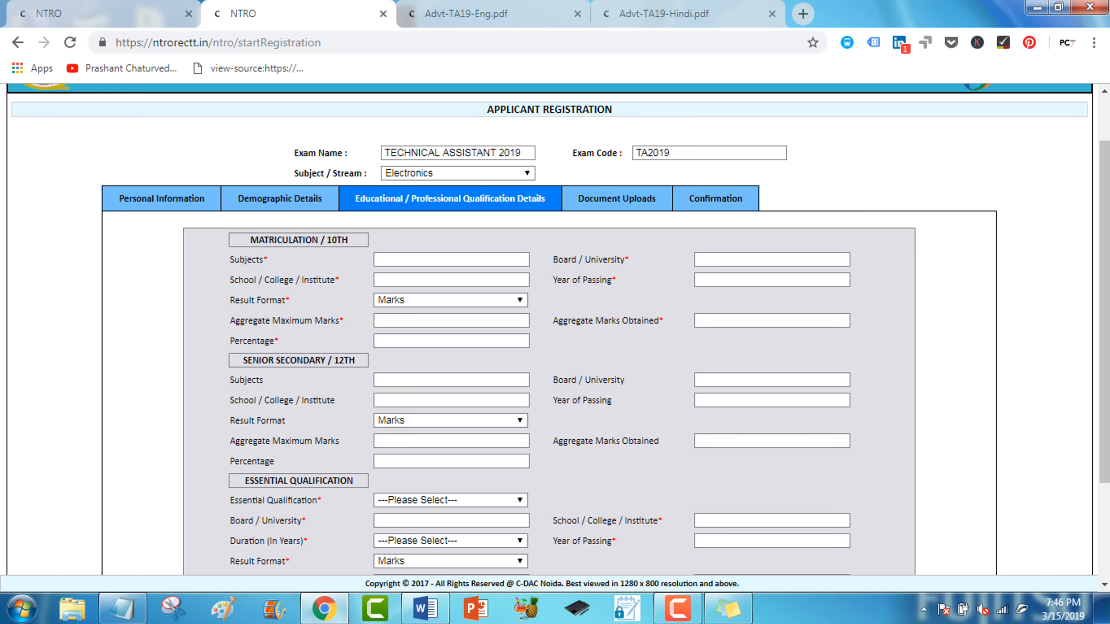
scroll(549, 328, "down", 2)
scroll(549, 328, "down", 2)
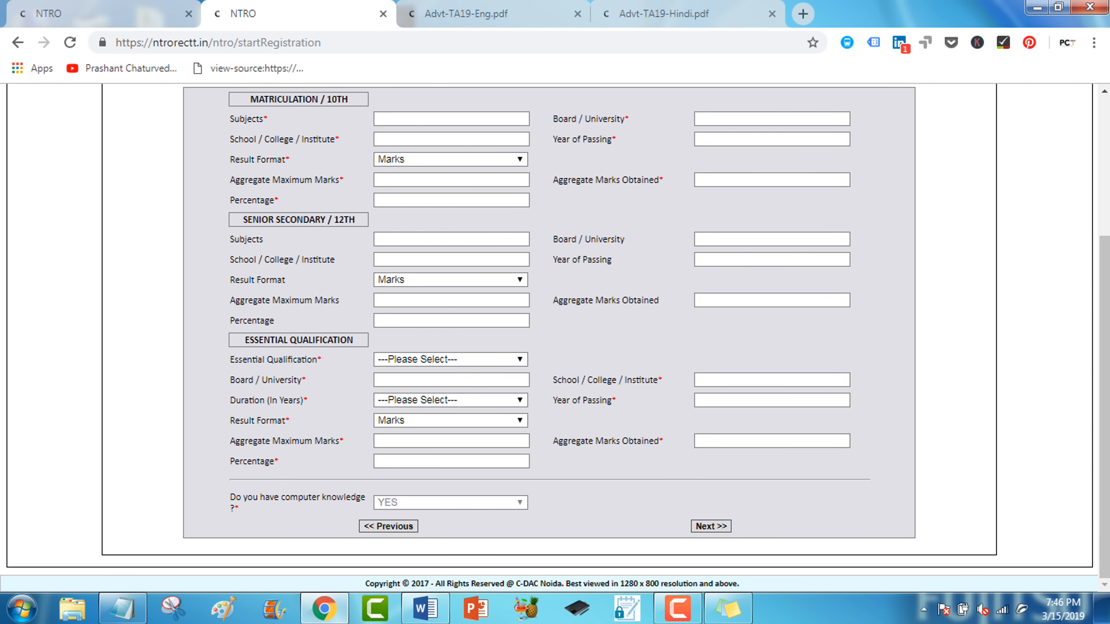
scroll(550, 327, "up", 2)
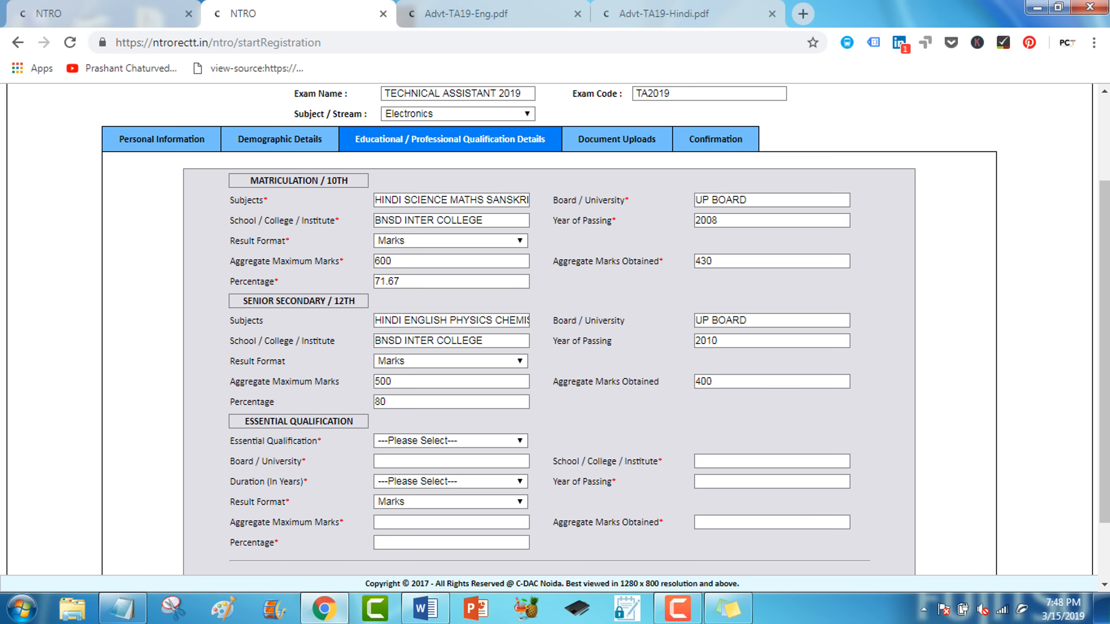
left_click(450, 441)
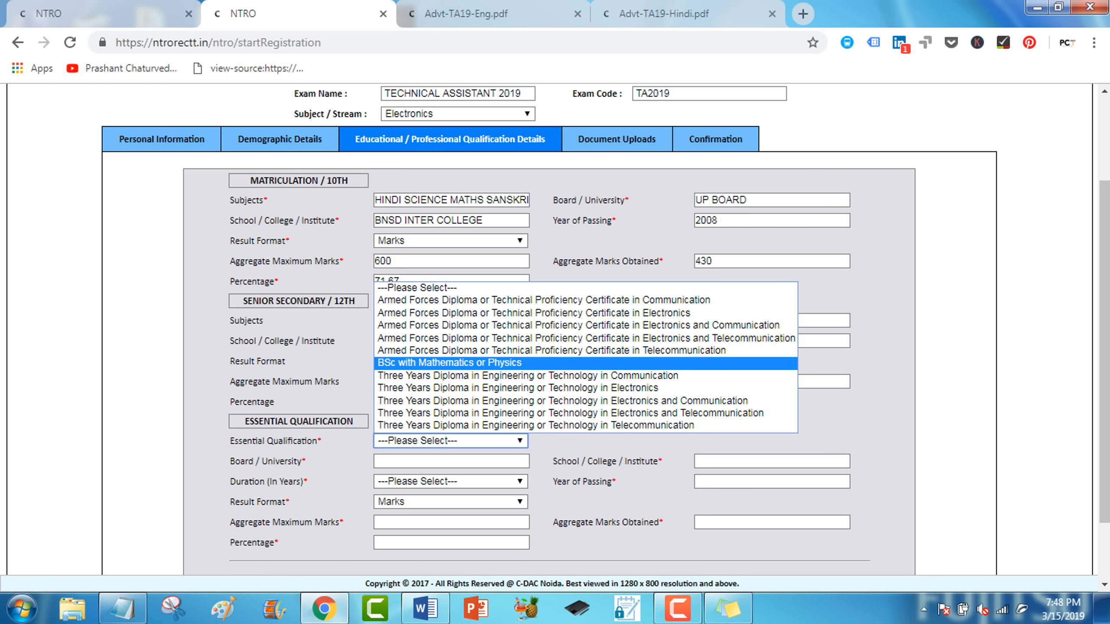
Enter BSc (Mathematics/Physics) from Kanpur University, DAV COLLEGE, with a 3-year duration.
left_click(449, 363)
left_click(450, 461)
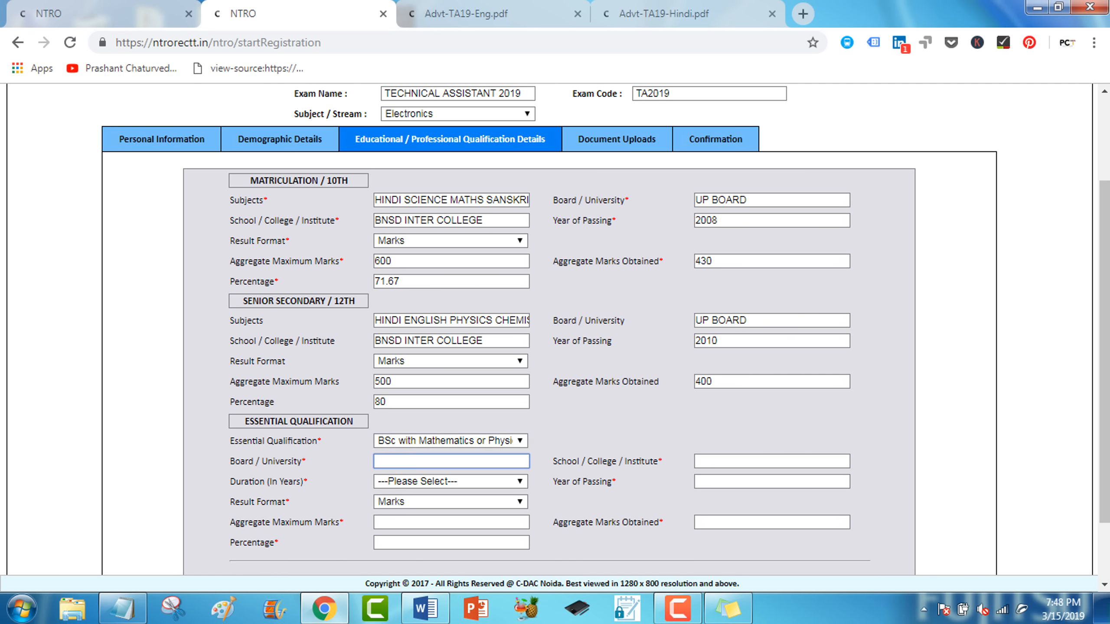
type("Kanpur University")
key("Tab")
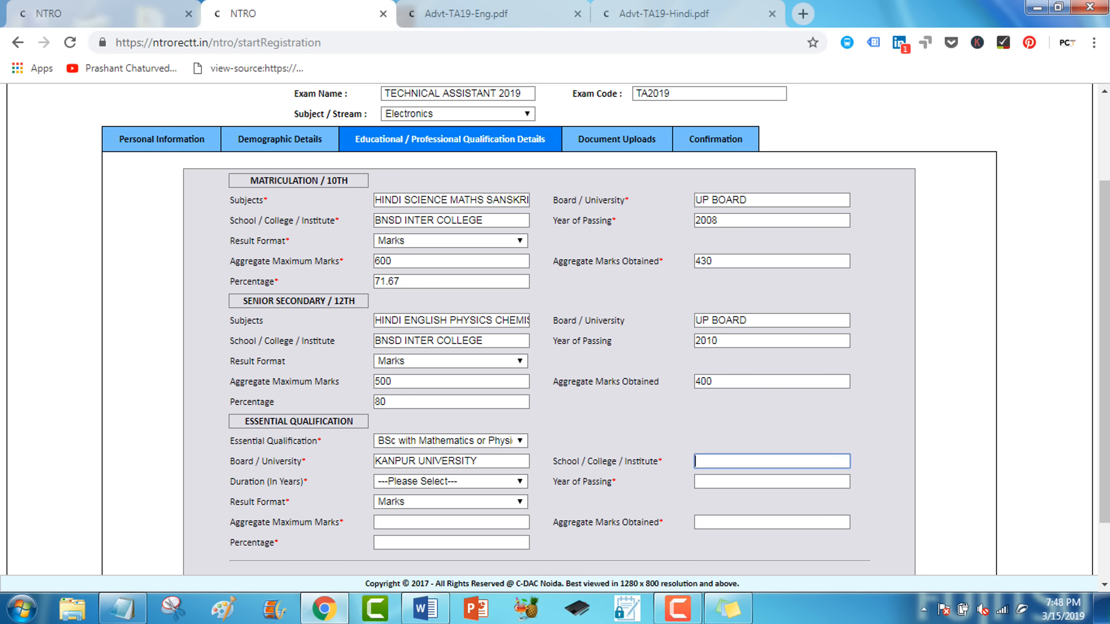
type("DAV COLLEGE")
key("Tab")
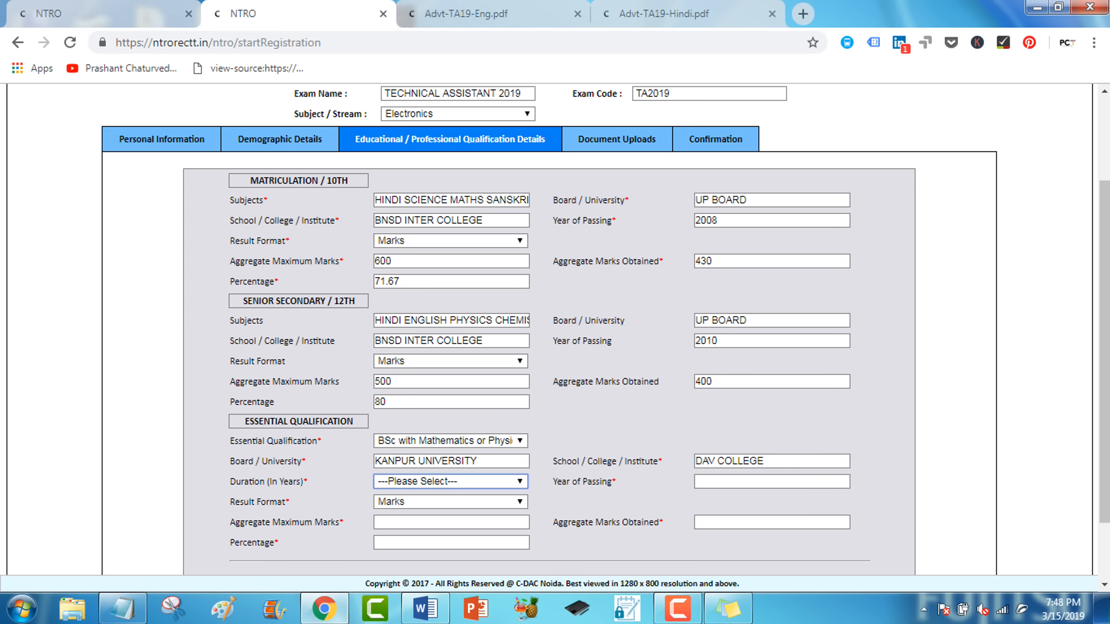
key("alt+Down")
key("Down")
key("Down")
key("Down")
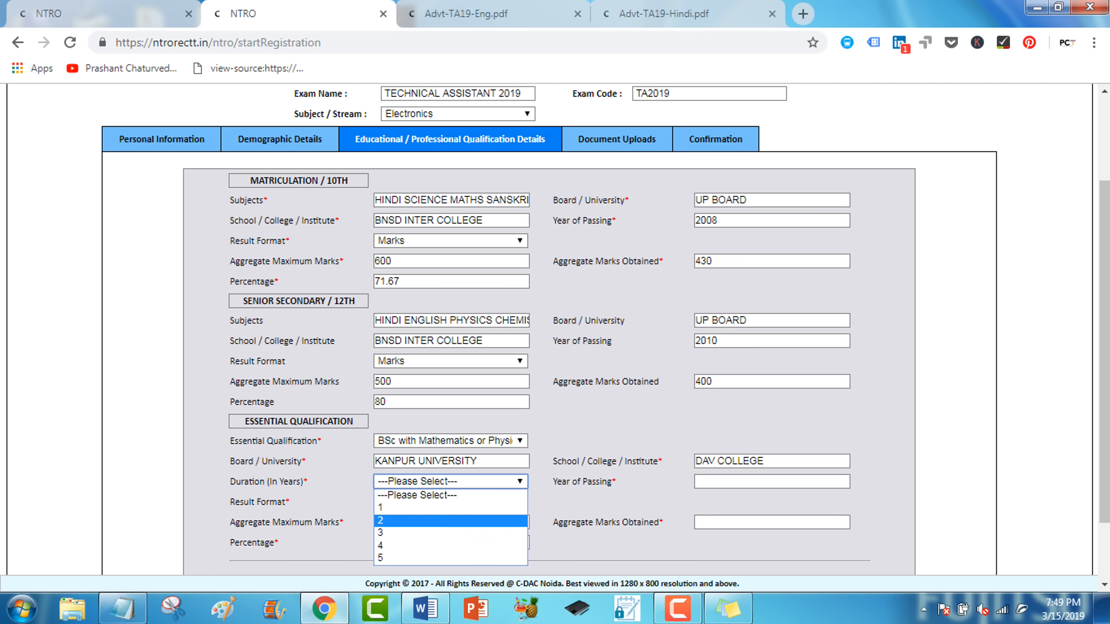
key("Return")
Enter passing year 2014 and marks 380 out of 500 so the percentage fills as 76.
key("Tab")
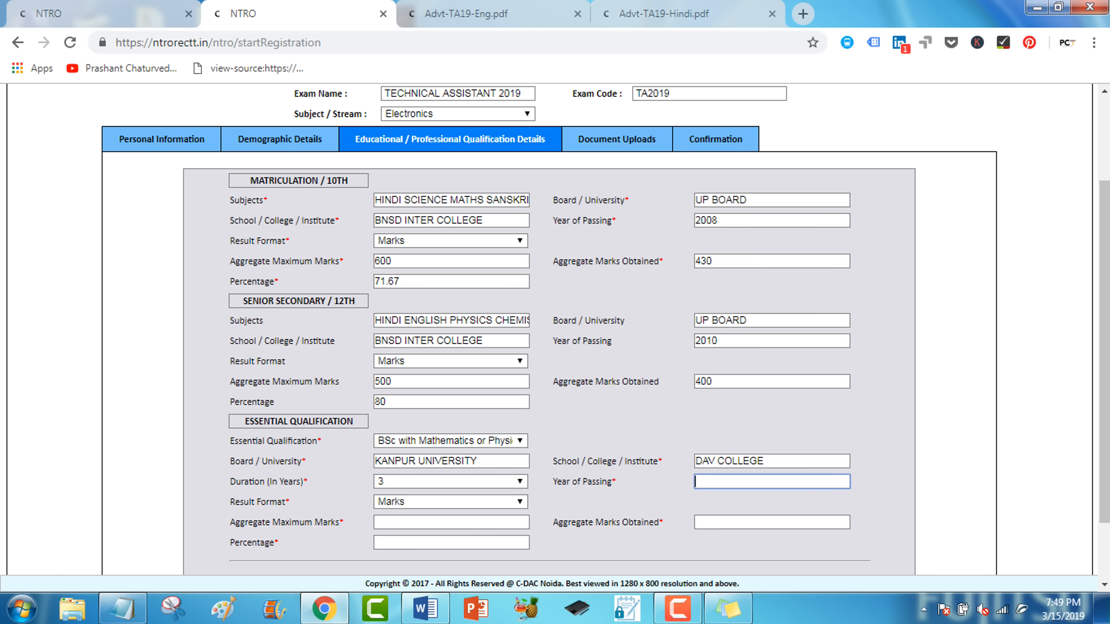
type("2014")
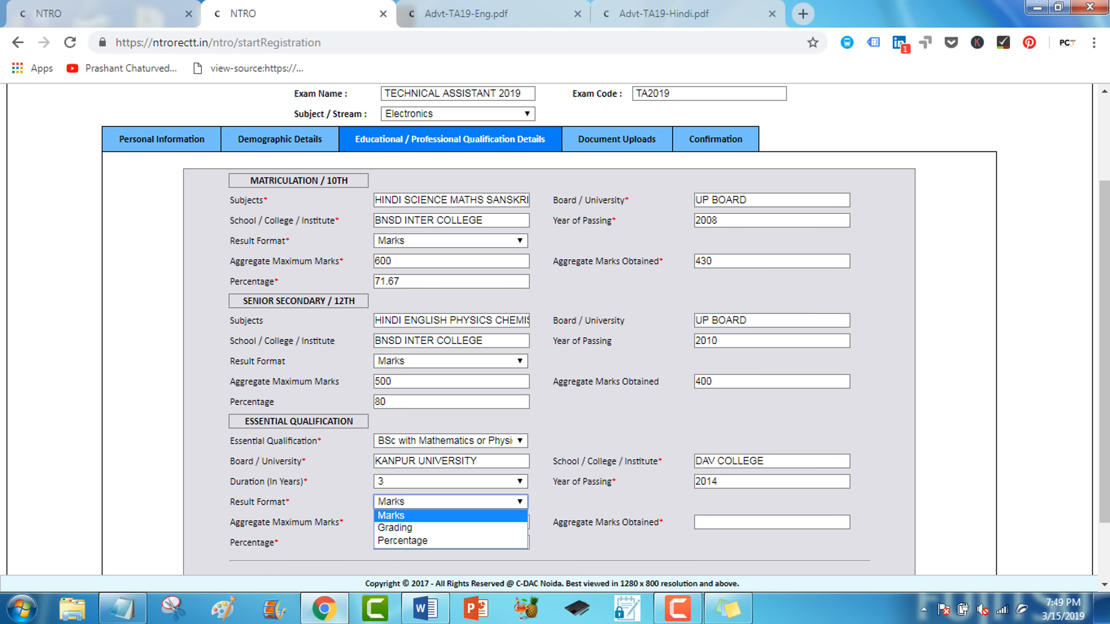
key("Return")
key("Tab")
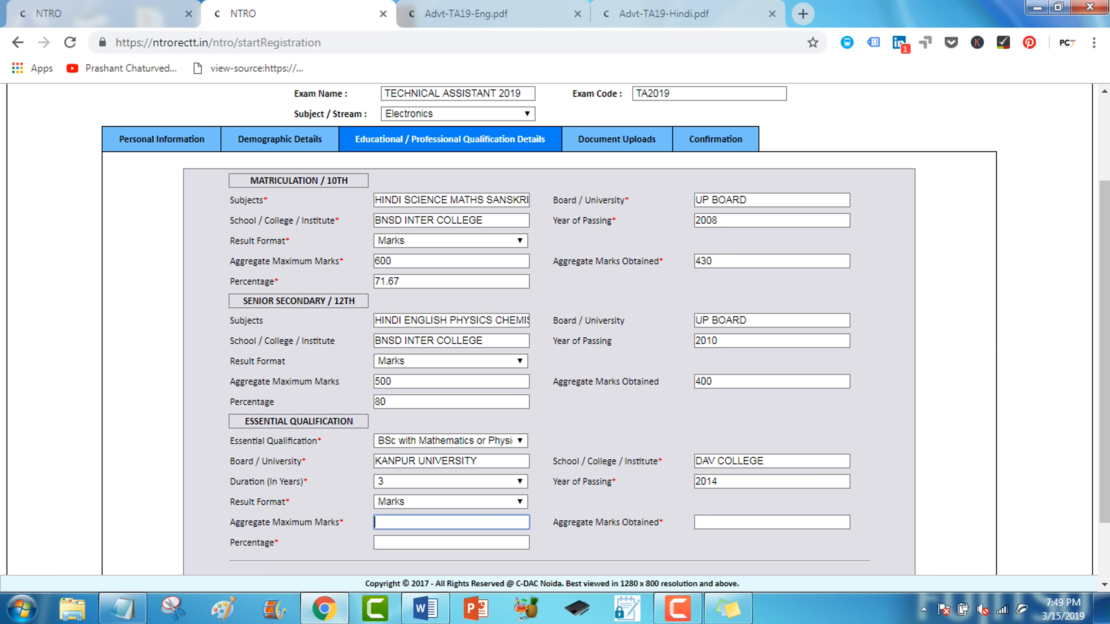
type("500")
key("Tab")
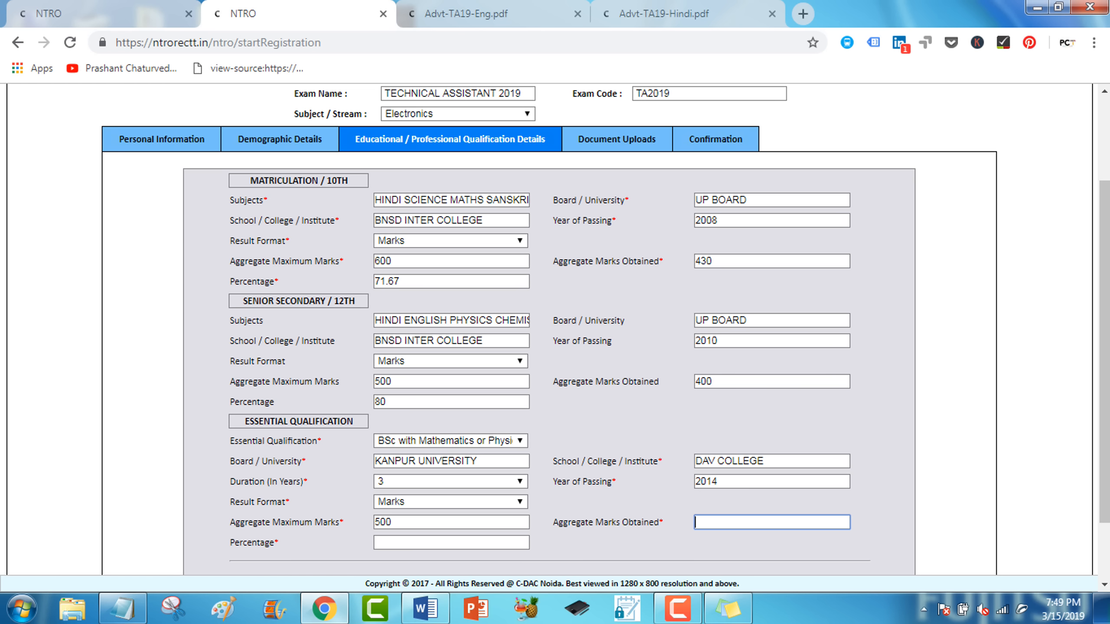
type("4")
type("380")
key("Tab")
scroll(555, 328, "down", 2)
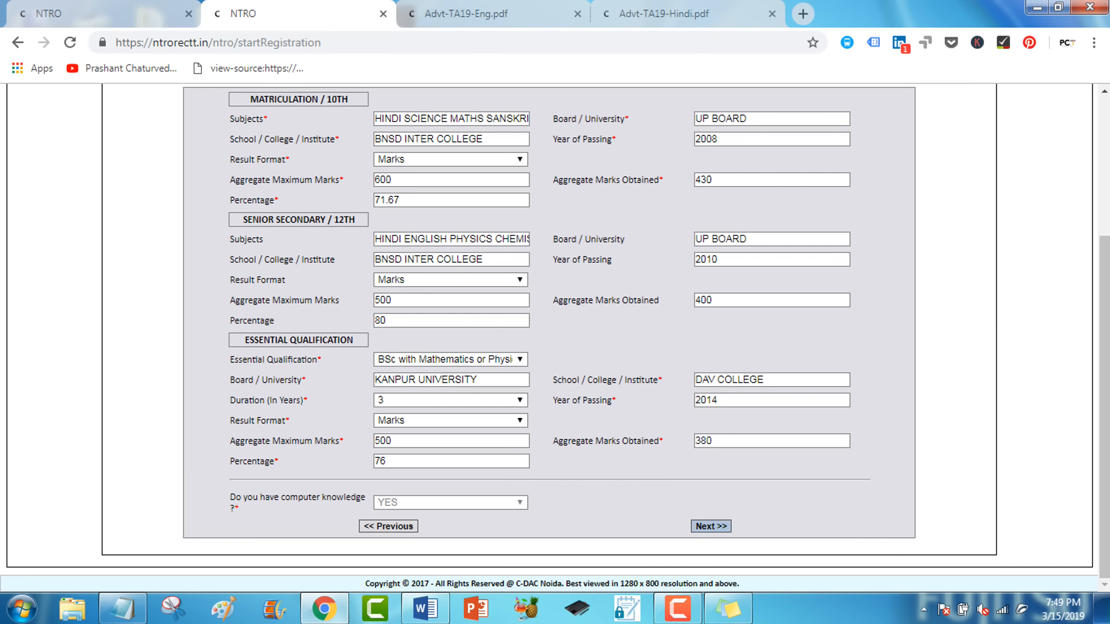
Attach the photo, signature and three PDF documents, then proceed to the Confirmation step.
left_click(711, 526)
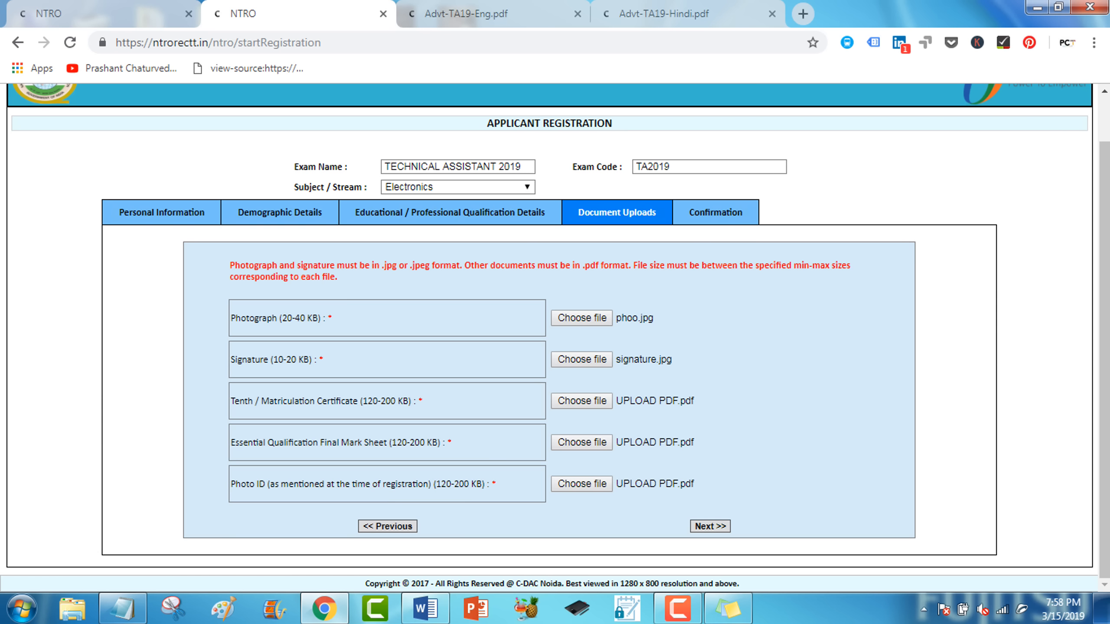
left_click(710, 526)
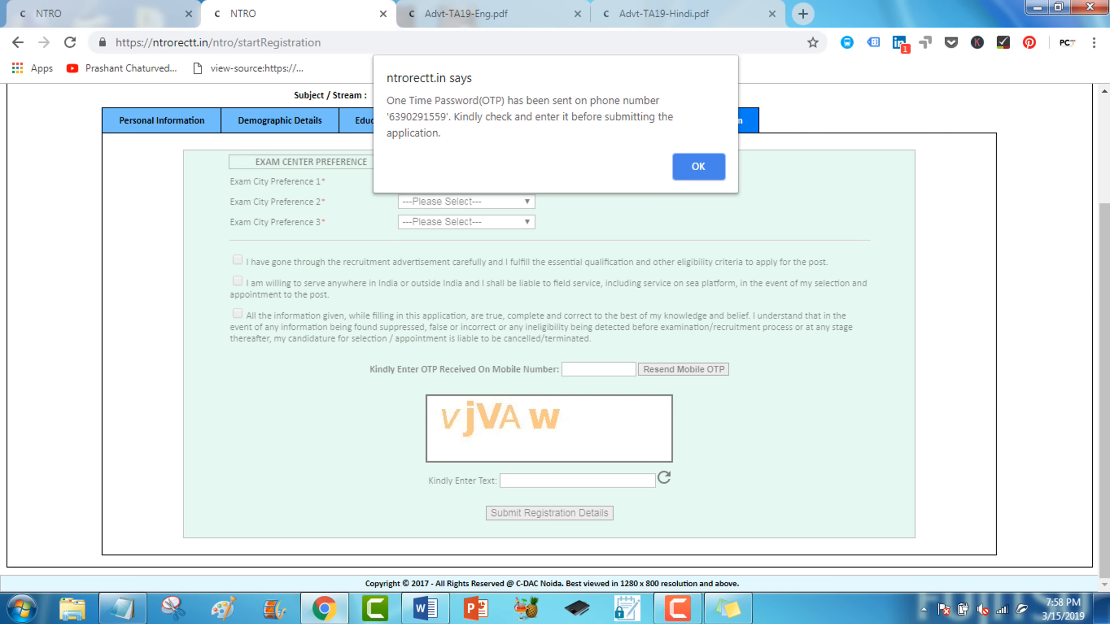
Dismiss the OTP alert and set exam city preferences to NEW DELHI, LUCKNOW and JAIPUR.
key("Return")
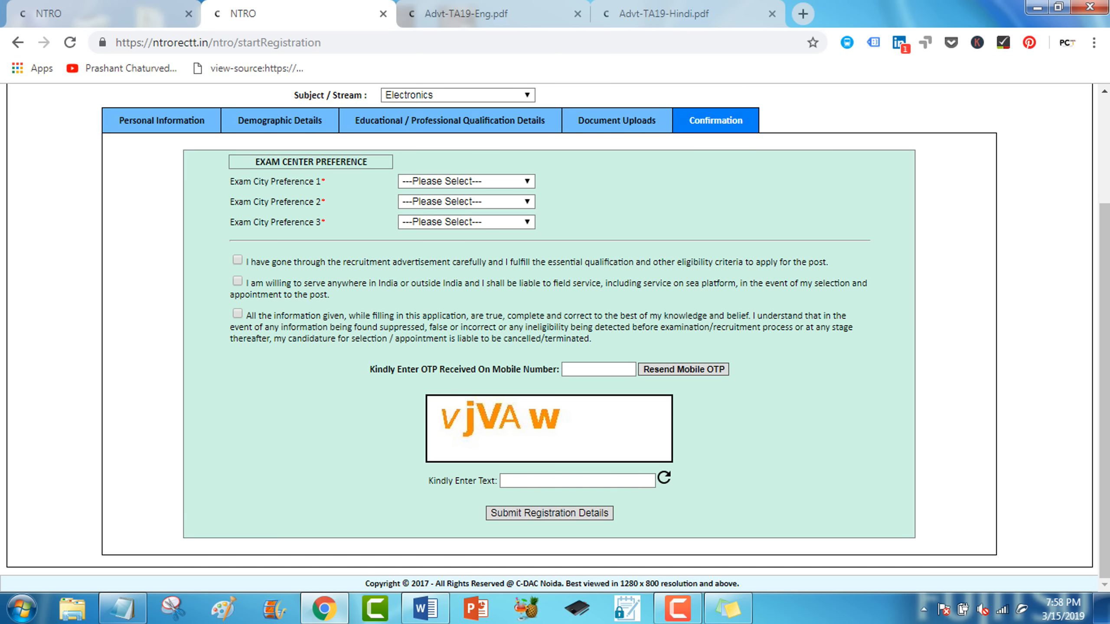
left_click(466, 181)
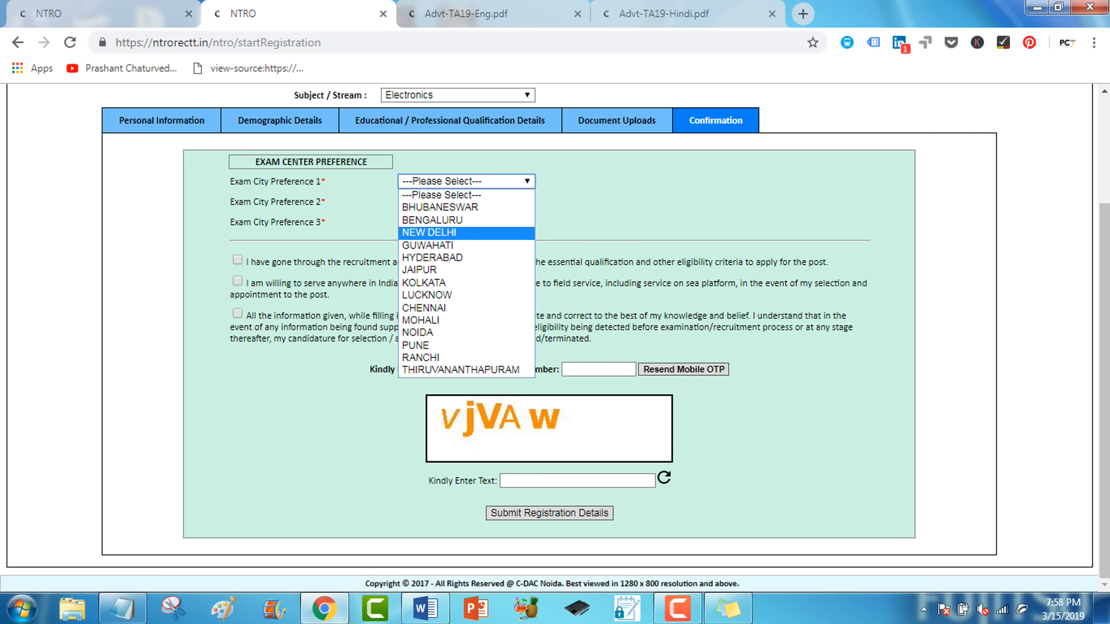
left_click(466, 233)
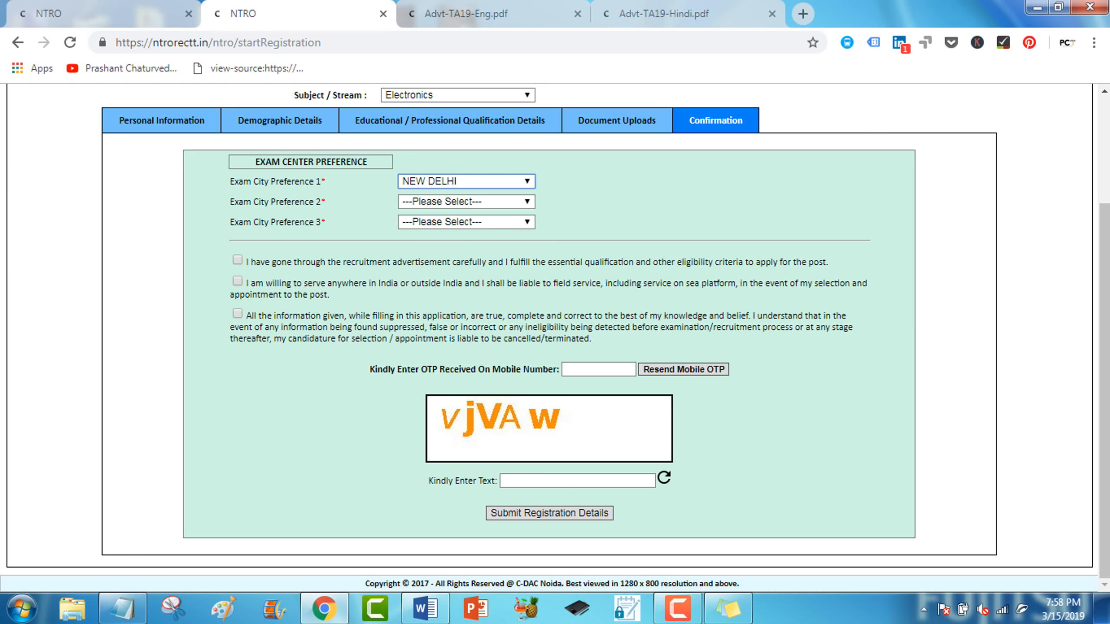
left_click(466, 202)
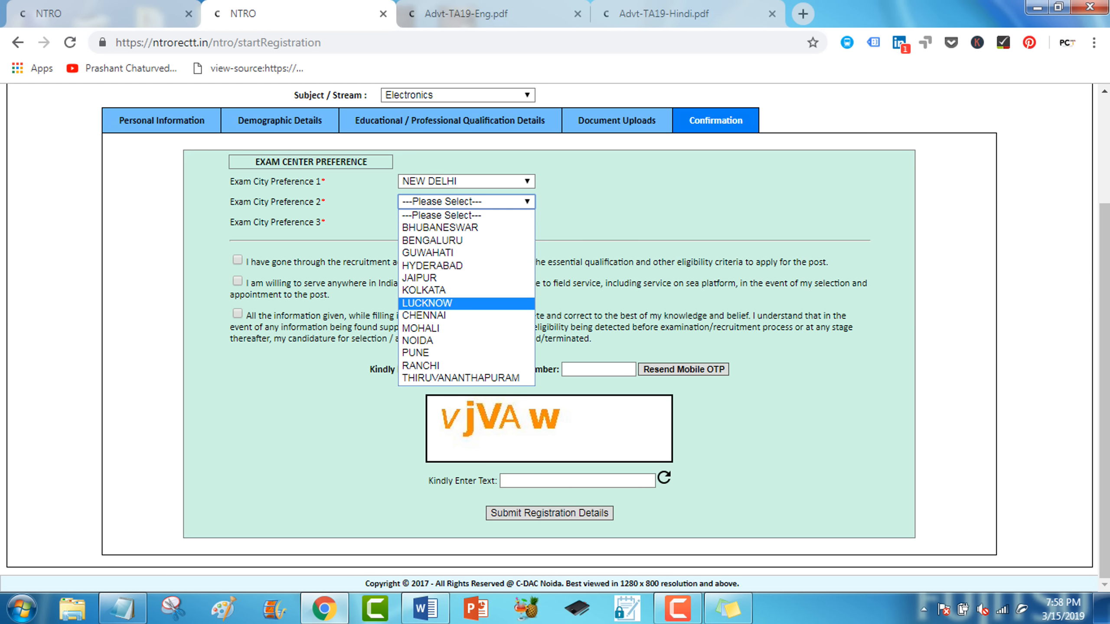
left_click(466, 303)
left_click(466, 222)
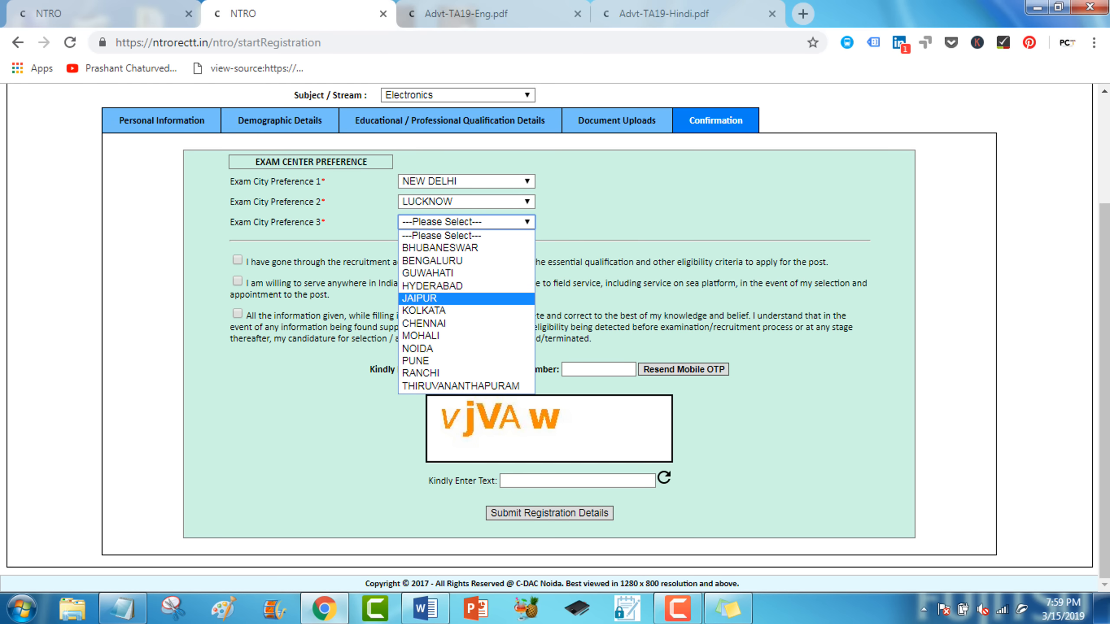
left_click(466, 297)
Accept the eligibility declaration, fill in the OTP and captcha, and submit the registration details.
left_click(237, 260)
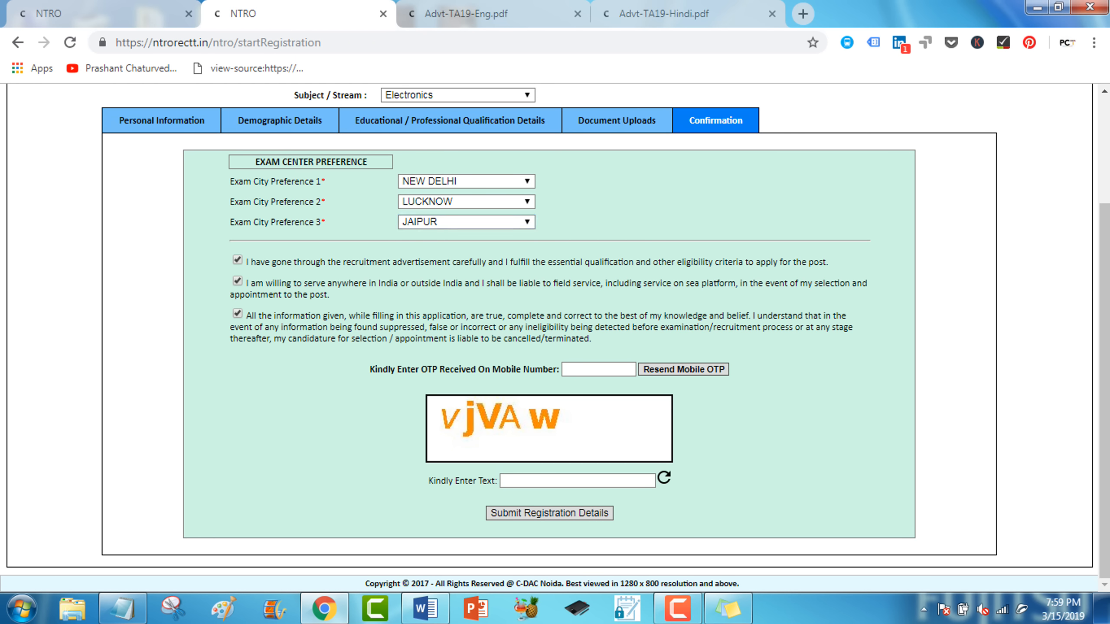
left_click(599, 370)
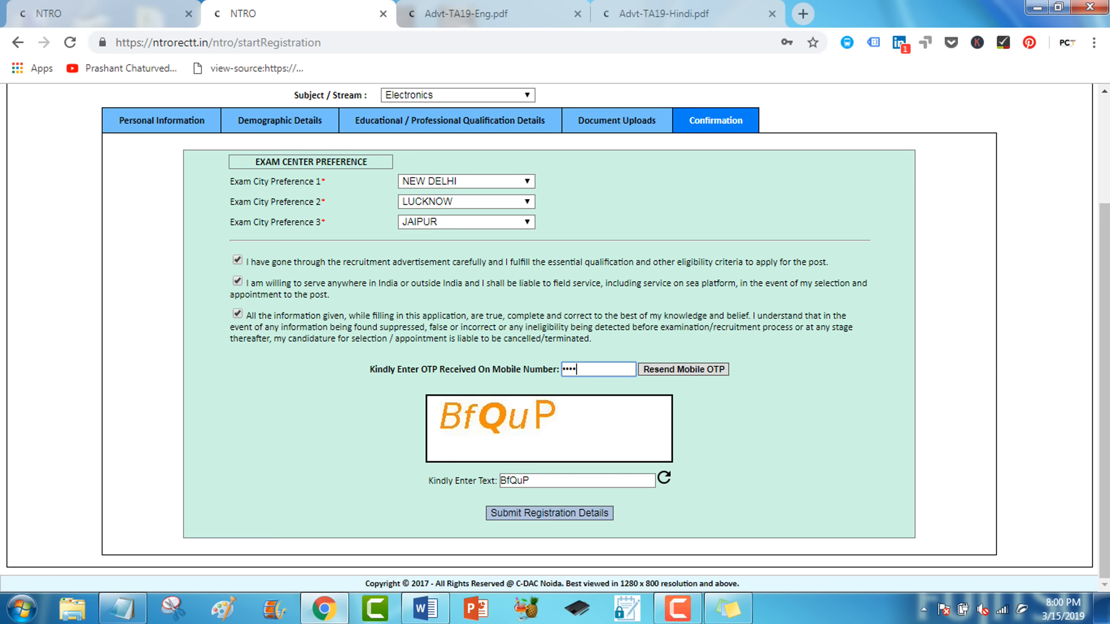
left_click(549, 513)
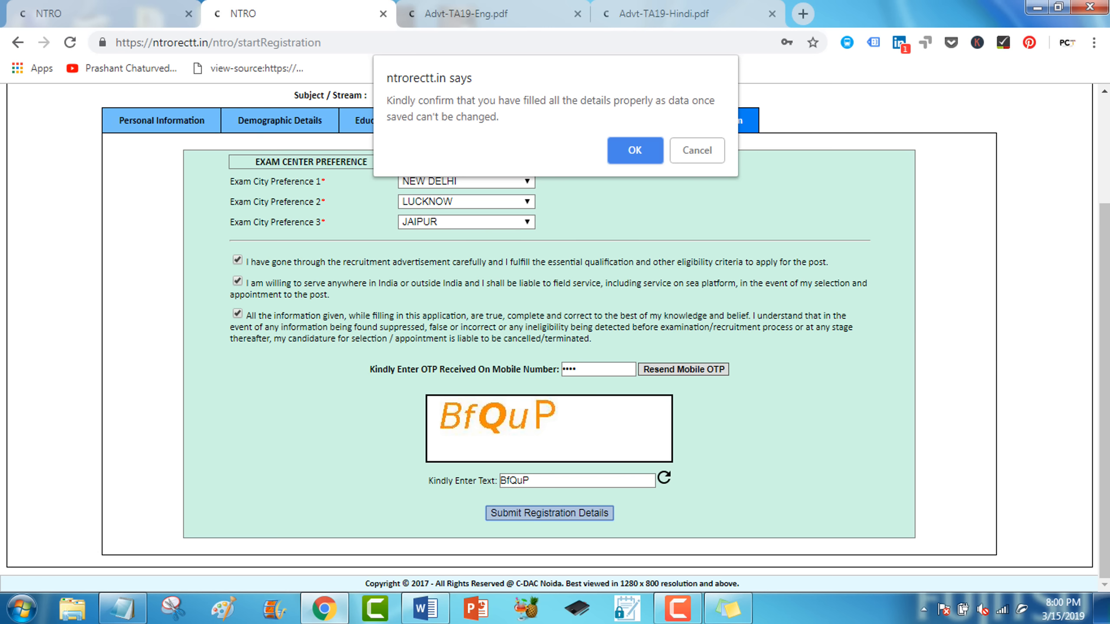
Confirm submission, dismiss the save-password offer, and step back through the form to Document Uploads.
key("Return")
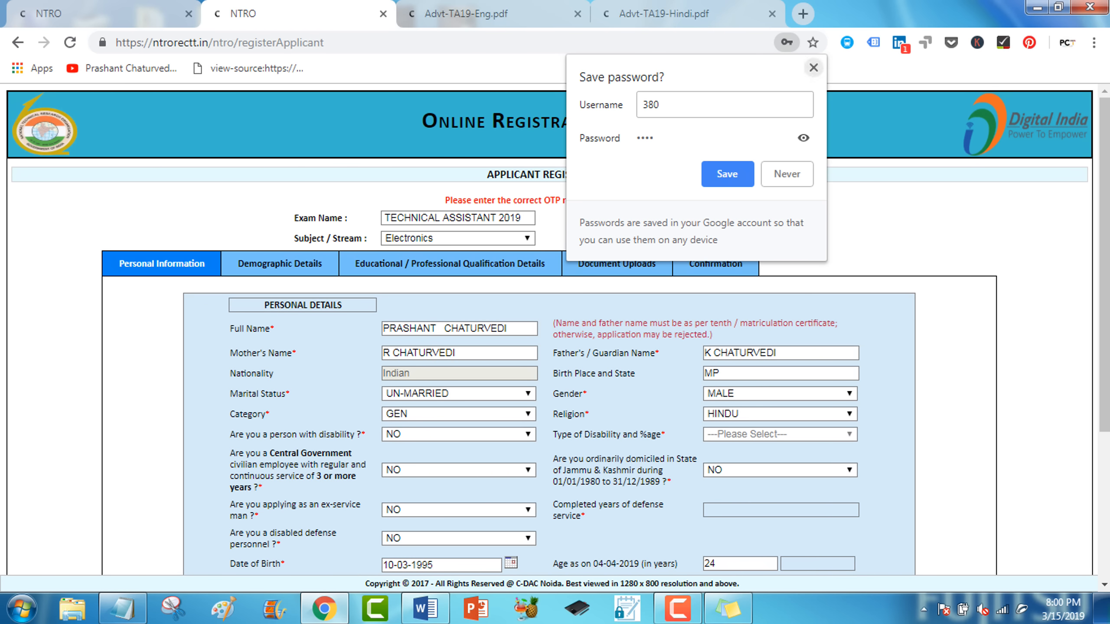
left_click(813, 68)
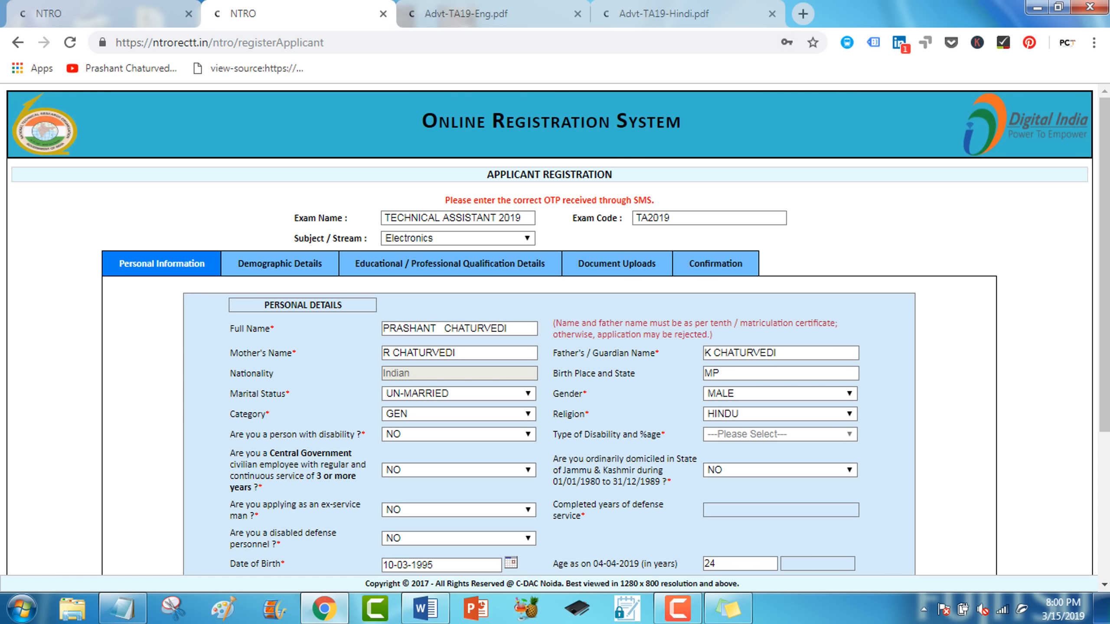
scroll(555, 332, "down", 5)
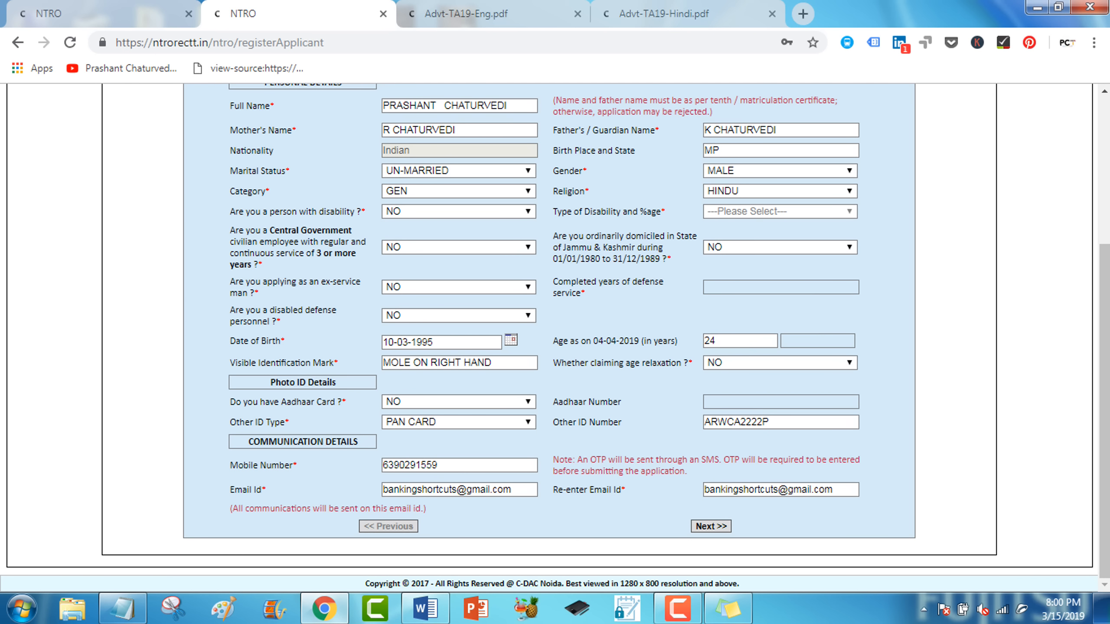
left_click(711, 526)
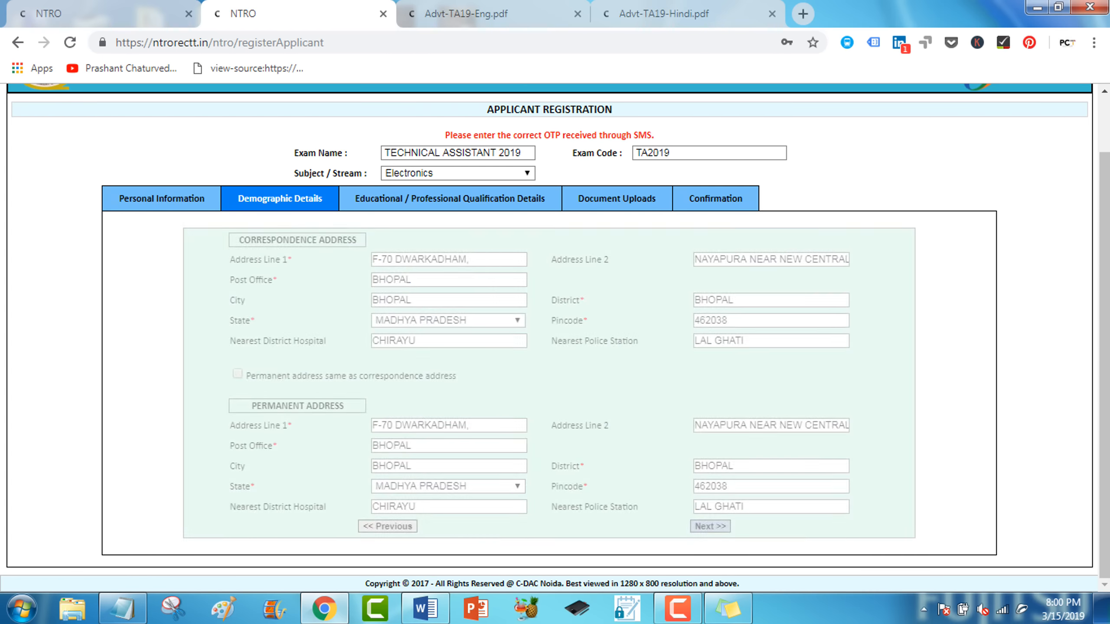
left_click(710, 526)
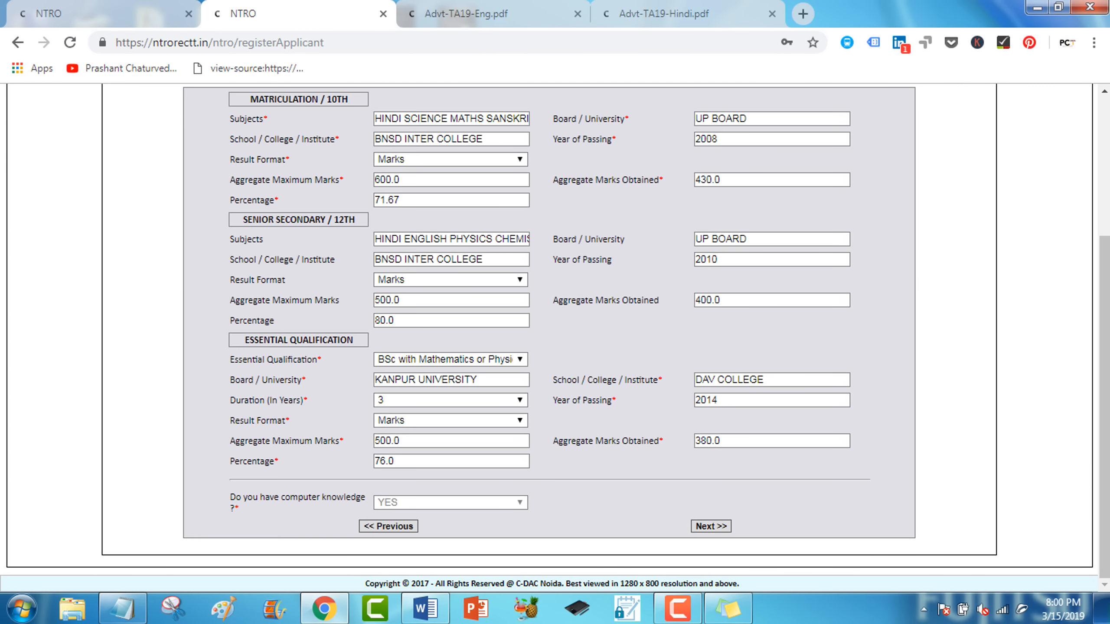
left_click(711, 525)
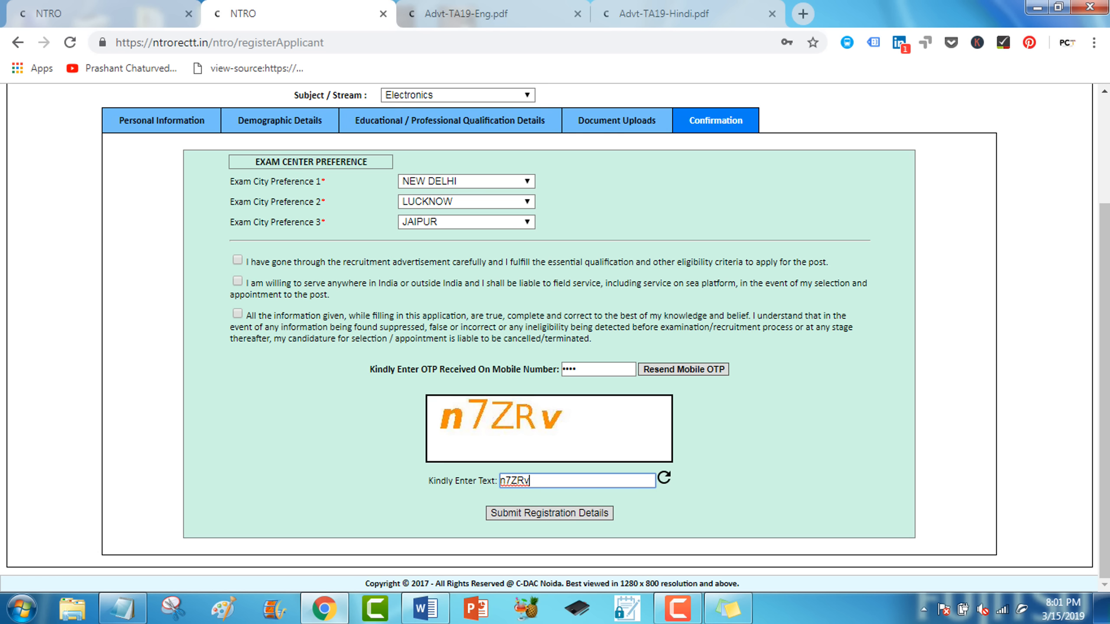
Re-accept the eligibility declaration and resubmit the registration details, confirming the final submission.
left_click(237, 259)
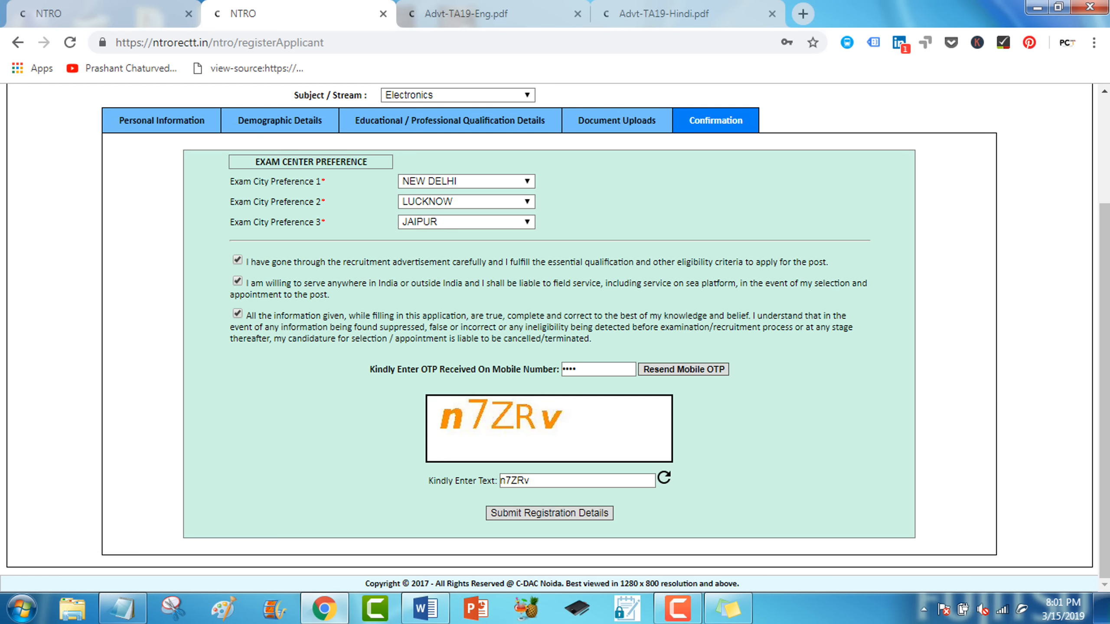
left_click(549, 513)
key("Return")
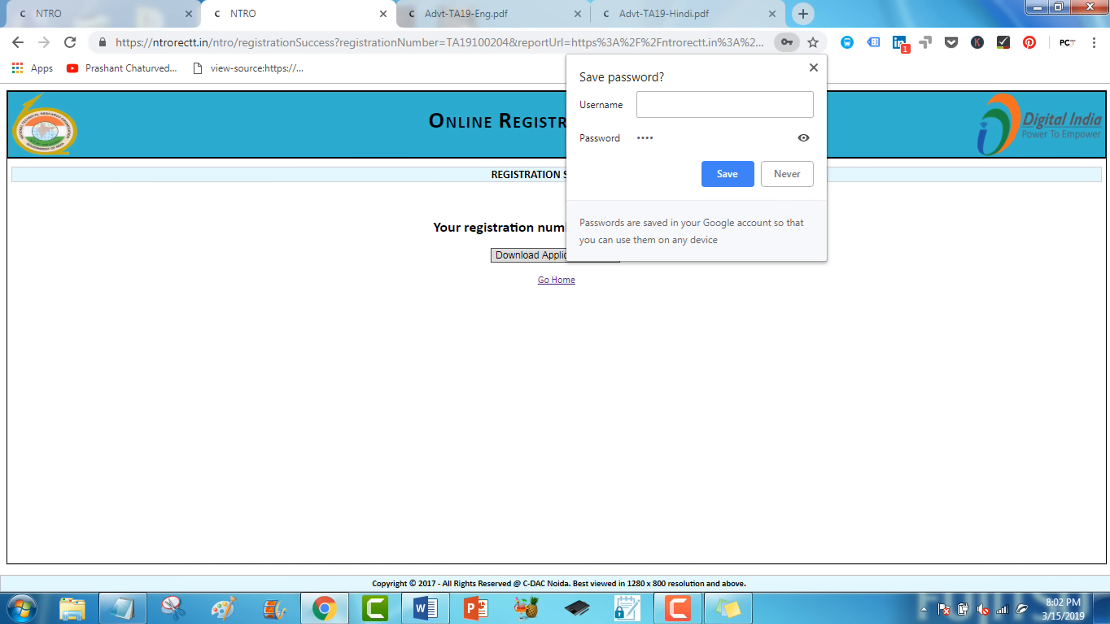
Dismiss the save-password prompt and select the issued registration number on the success page.
key("Escape")
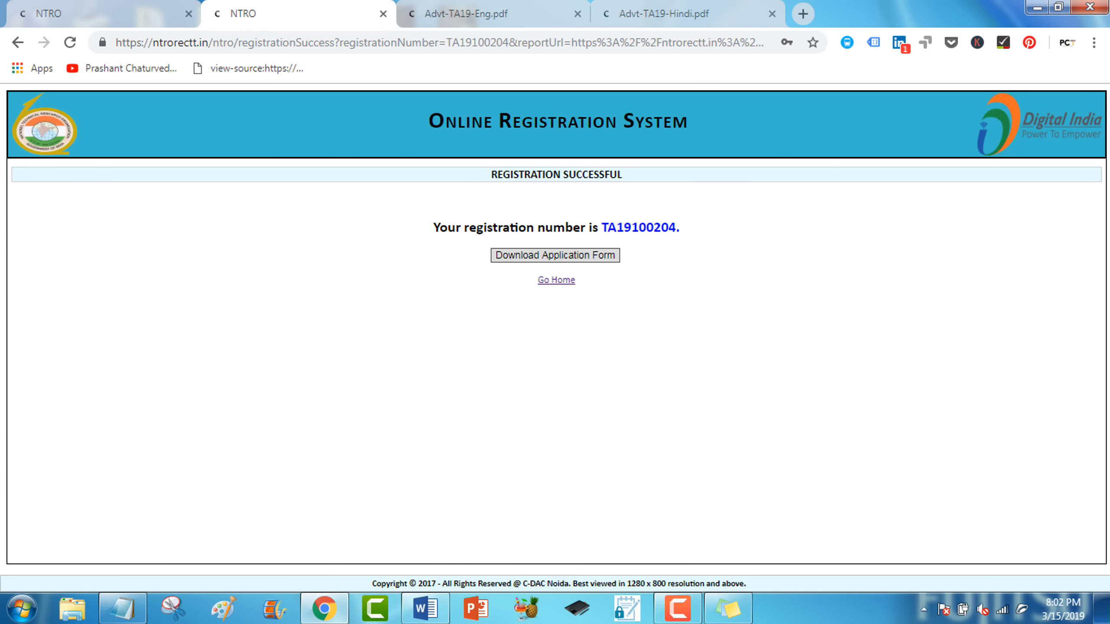
left_click_drag(602, 227, 679, 227)
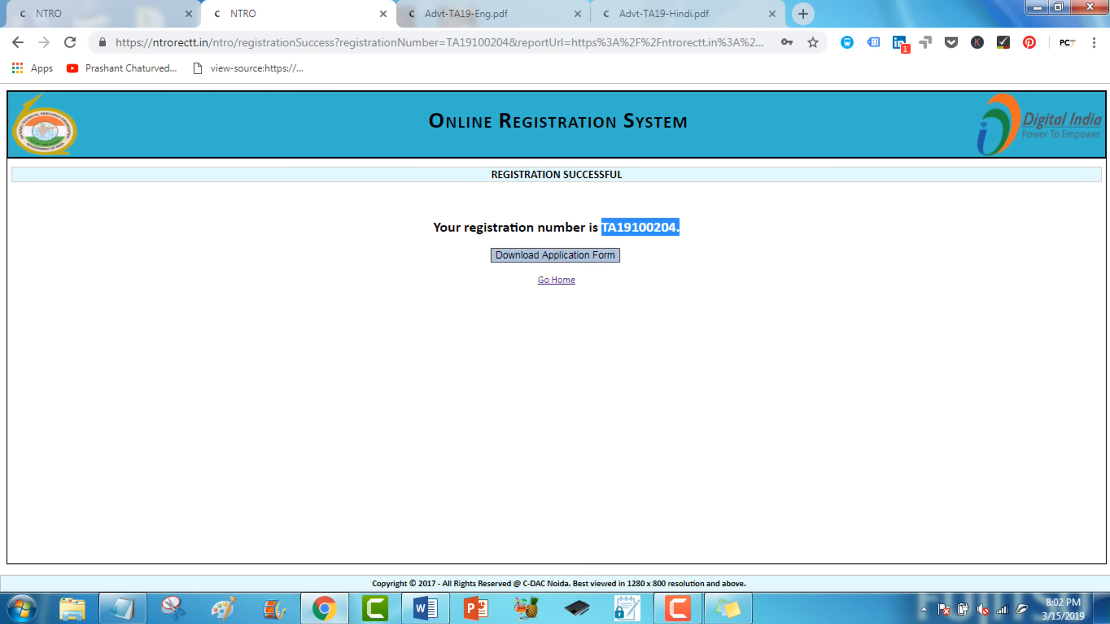
Download the NTRO application form PDF for the issued registration.
left_click(555, 255)
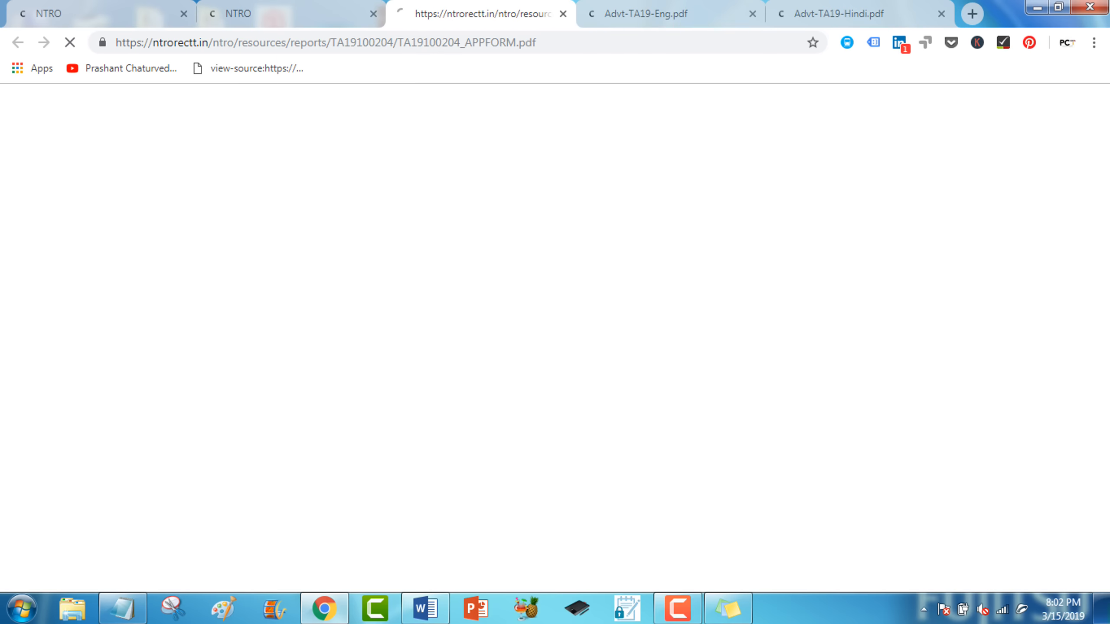